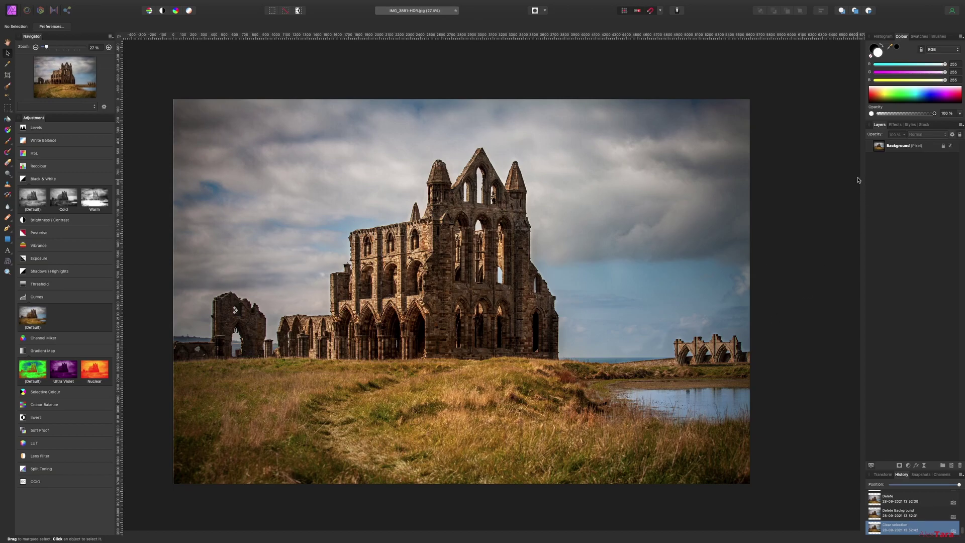
Duplicate the Background pixel layer of the abbey photo.
{"action": "left_click", "coordinate": [900, 146]}
{"action": "right_click", "coordinate": [900, 146]}
{"action": "left_click", "coordinate": [884, 216]}
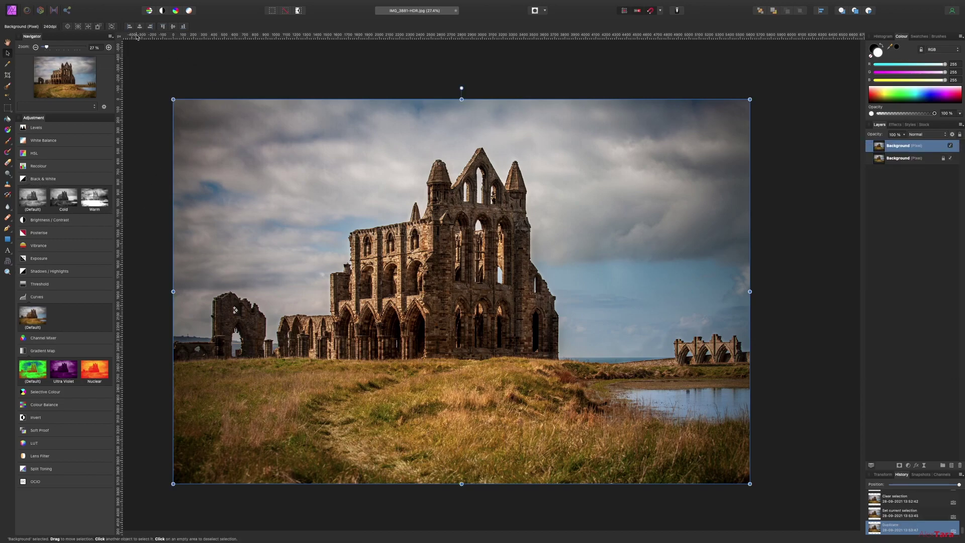
Add a Black & White adjustment layer above the duplicated Background layer.
{"action": "mouse_move", "coordinate": [142, 2]}
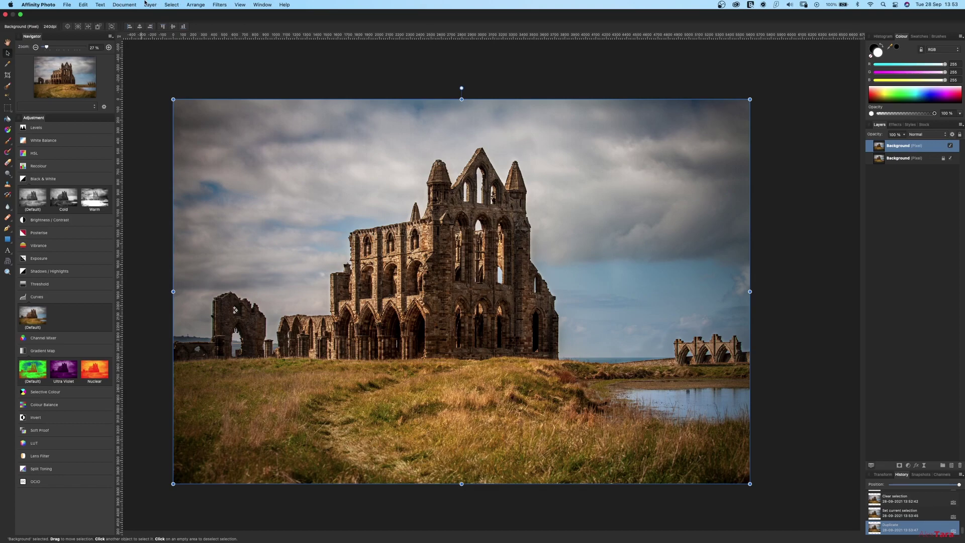
{"action": "left_click", "coordinate": [151, 5]}
{"action": "mouse_move", "coordinate": [228, 113]}
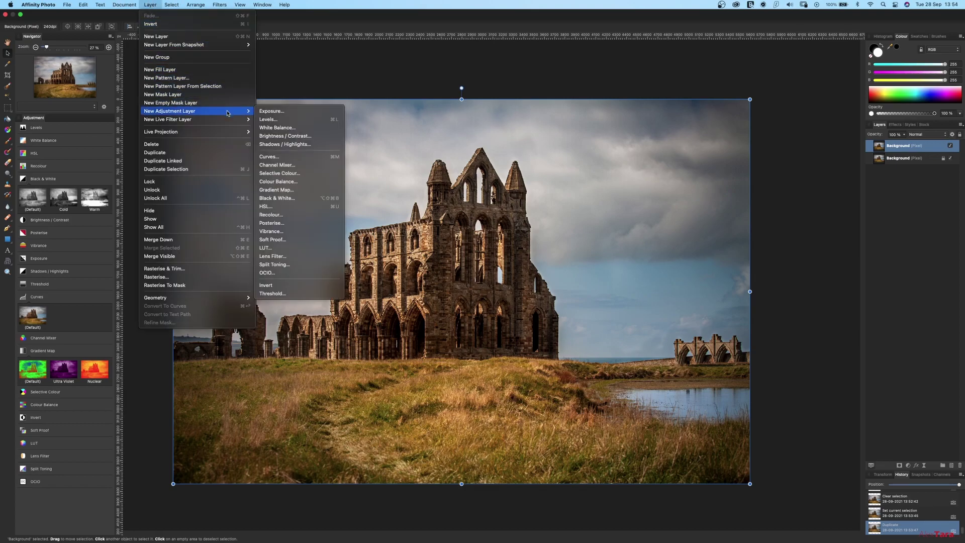
{"action": "left_click", "coordinate": [319, 200]}
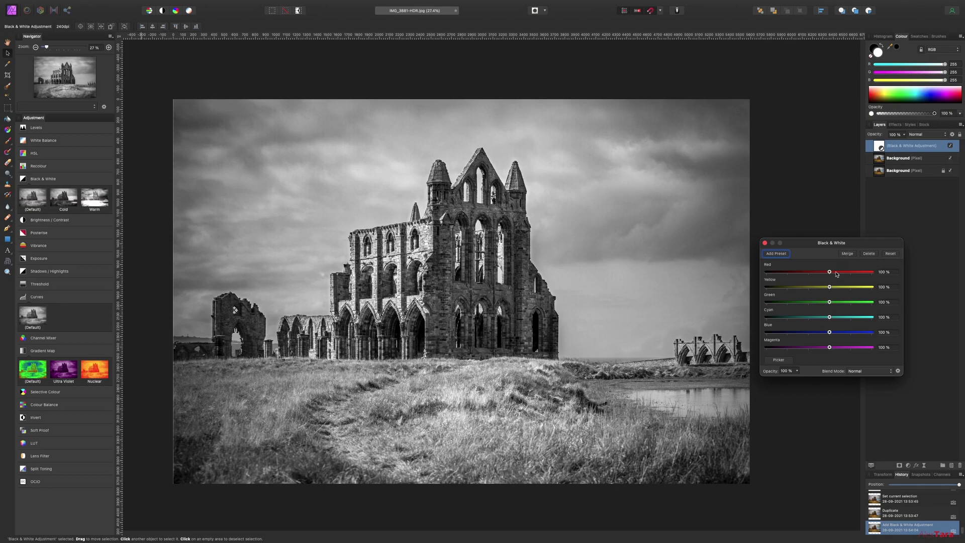
Set the Black & White mix to about red 27%, yellow 89%, green 61%, cyan 3%, blue 27% and magenta 124%.
{"action": "left_click_drag", "start_coordinate": [830, 273], "coordinate": [822, 303]}
{"action": "left_click_drag", "start_coordinate": [829, 318], "coordinate": [817, 341]}
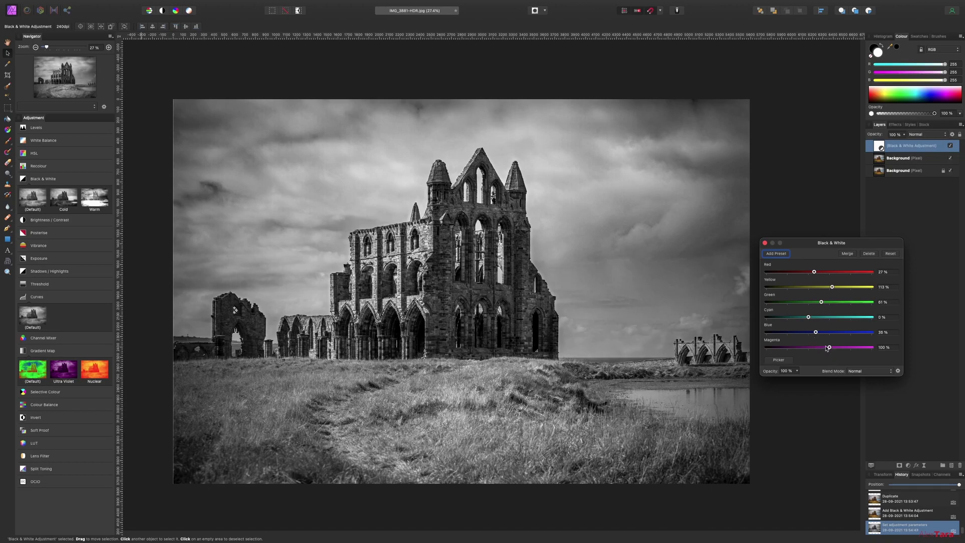
{"action": "mouse_move", "coordinate": [838, 350]}
{"action": "left_mouse_down"}
{"action": "mouse_move", "coordinate": [801, 362]}
{"action": "mouse_move", "coordinate": [861, 355]}
{"action": "mouse_move", "coordinate": [784, 362]}
{"action": "mouse_move", "coordinate": [864, 357]}
{"action": "mouse_move", "coordinate": [834, 360]}
{"action": "mouse_move", "coordinate": [838, 352]}
{"action": "left_mouse_up"}
{"action": "left_click_drag", "start_coordinate": [832, 287], "coordinate": [827, 288]}
{"action": "left_click_drag", "start_coordinate": [816, 333], "coordinate": [814, 334]}
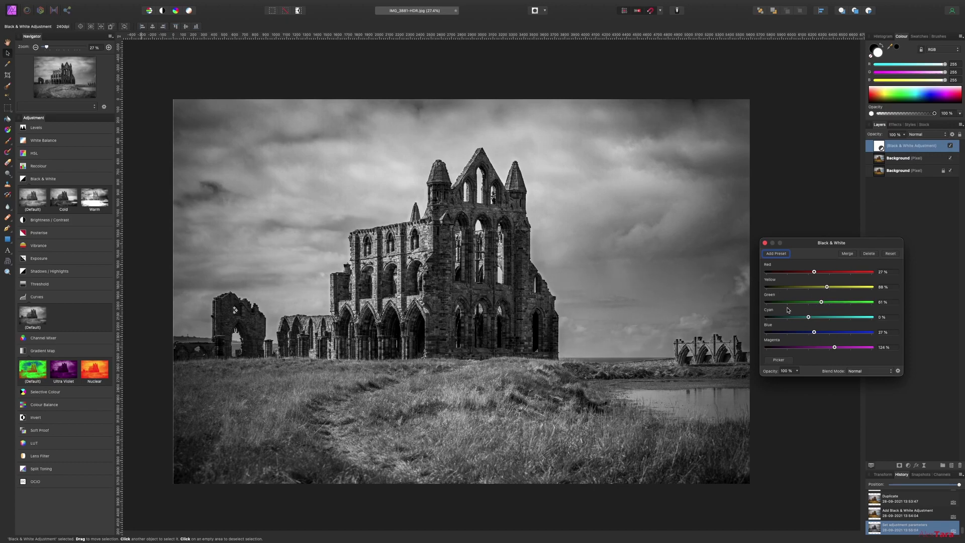
{"action": "left_click", "coordinate": [765, 243]}
Hide the Black & White adjustment and add a default Curves adjustment set to the Gray colour model.
{"action": "left_click", "coordinate": [951, 145]}
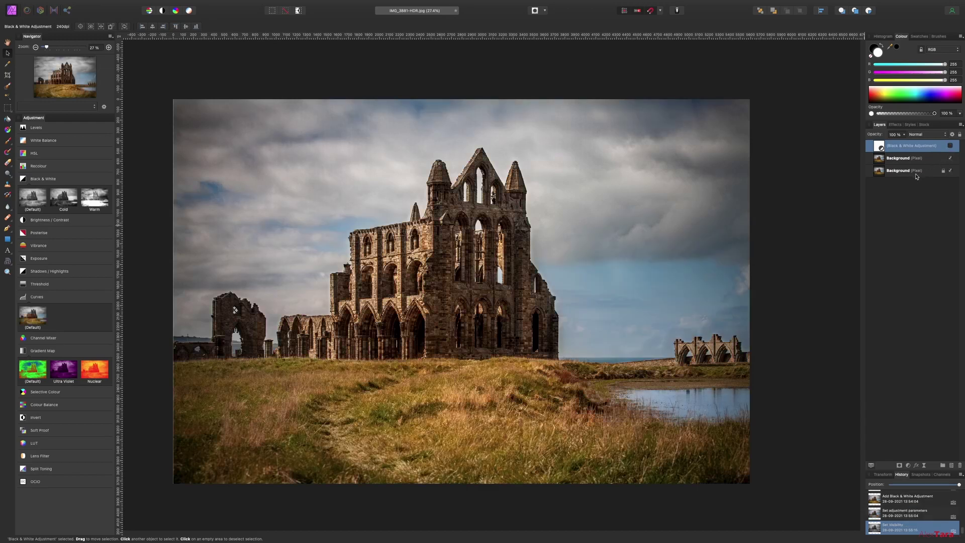
{"action": "left_click", "coordinate": [36, 318]}
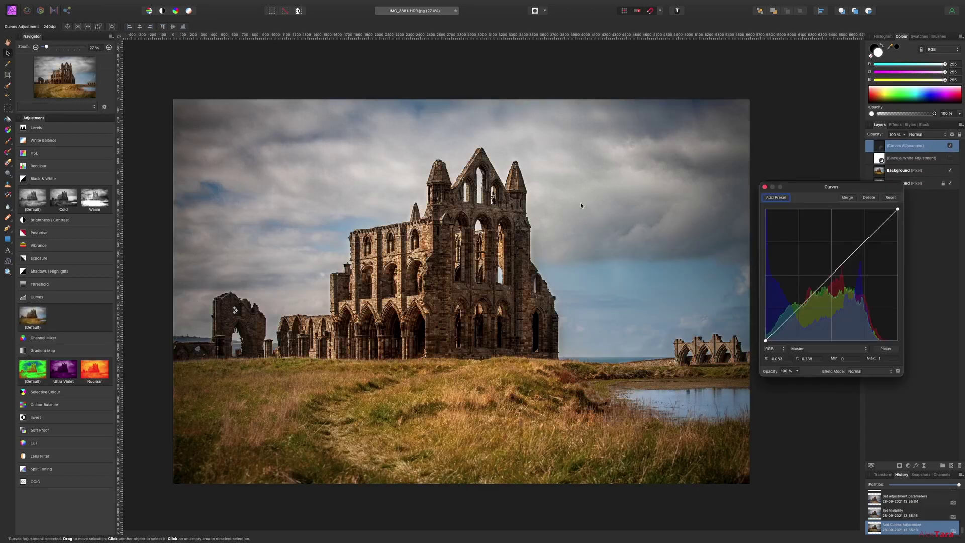
{"action": "left_click", "coordinate": [779, 349]}
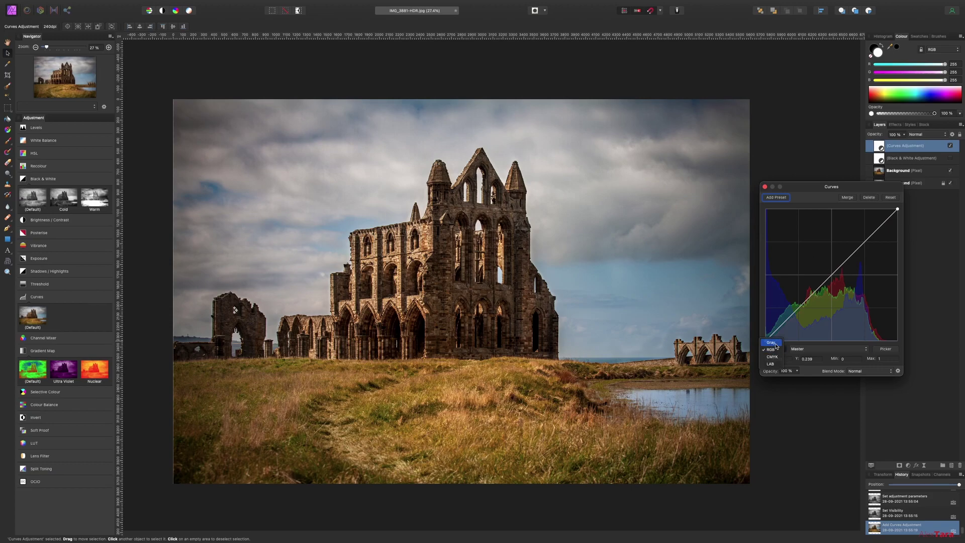
{"action": "left_click", "coordinate": [771, 342]}
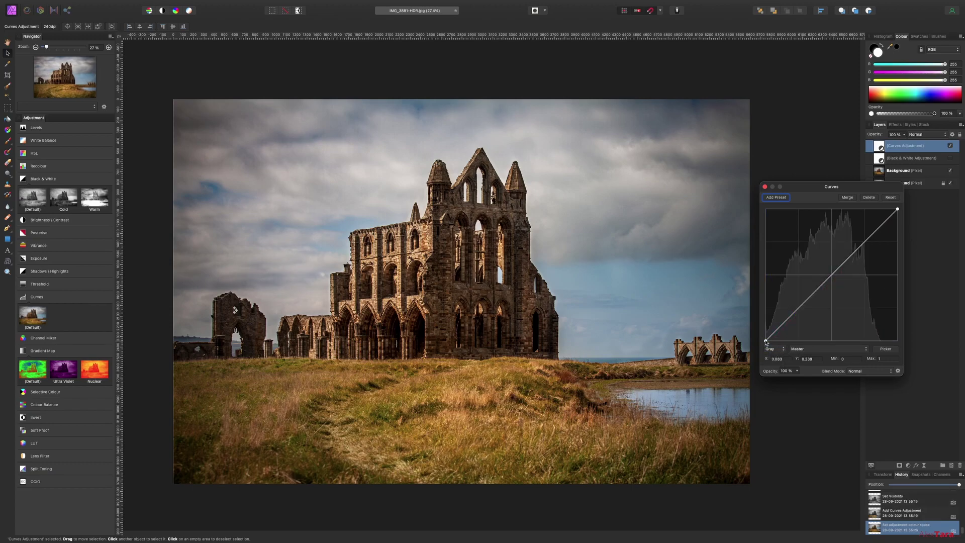
Pull the gray curve's shadow end point inward to about 0.33, 0.18 and its highlight end point to 0.875, 0.925.
{"action": "left_click_drag", "start_coordinate": [766, 342], "coordinate": [764, 334]}
{"action": "left_click_drag", "start_coordinate": [896, 210], "coordinate": [875, 225]}
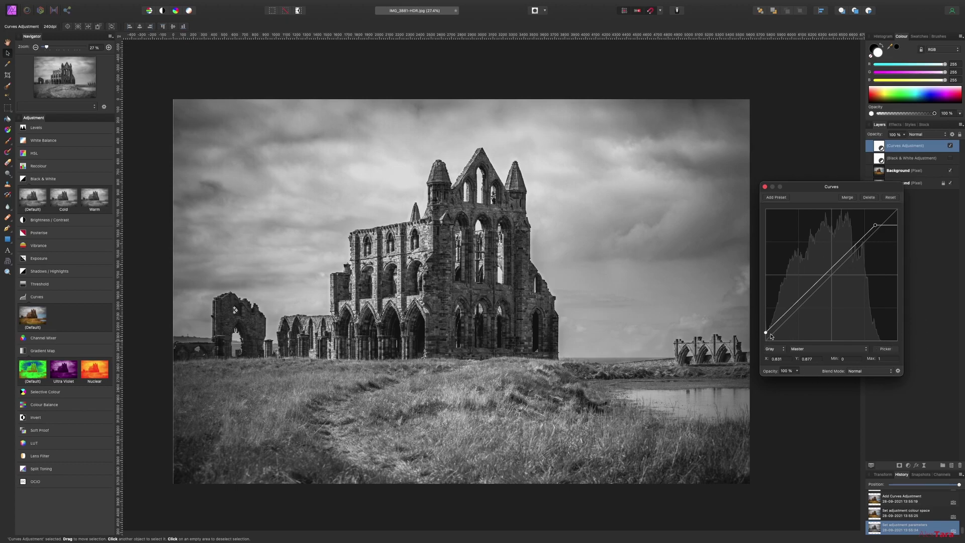
{"action": "left_click_drag", "start_coordinate": [767, 332], "coordinate": [809, 317]}
{"action": "mouse_move", "coordinate": [875, 225]}
{"action": "left_mouse_down"}
{"action": "mouse_move", "coordinate": [864, 229]}
{"action": "mouse_move", "coordinate": [877, 241]}
{"action": "mouse_move", "coordinate": [880, 219]}
{"action": "left_mouse_up"}
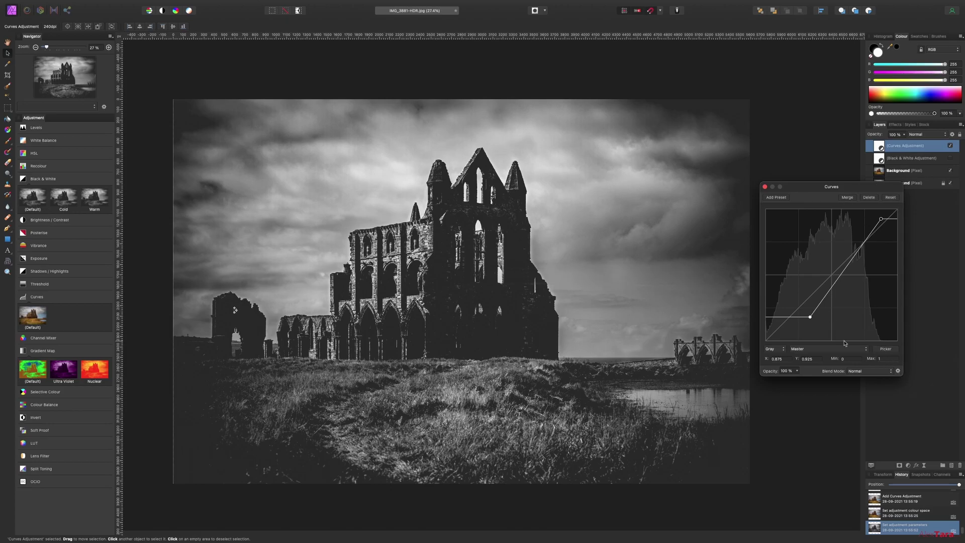
Add a midtone curve point at about 0.46, 0.476 and refine the end points, placing the highlight point at about 0.819, 0.772.
{"action": "left_click", "coordinate": [808, 318]}
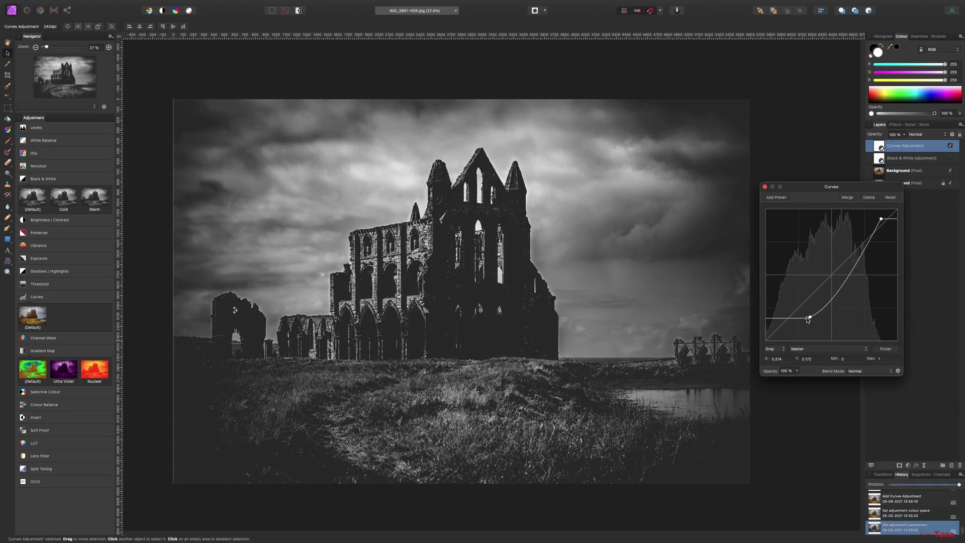
{"action": "left_click_drag", "start_coordinate": [807, 318], "coordinate": [832, 285]}
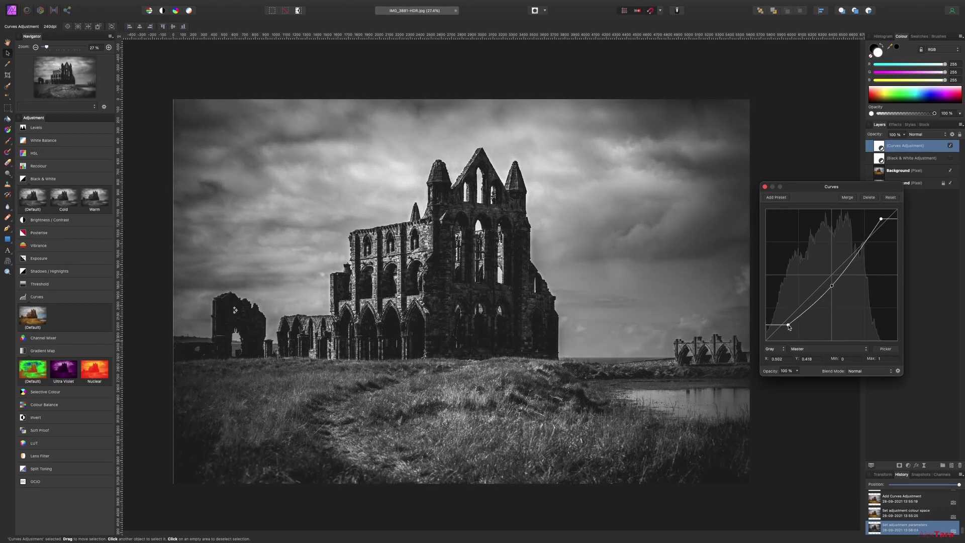
{"action": "left_click_drag", "start_coordinate": [789, 327], "coordinate": [789, 315]}
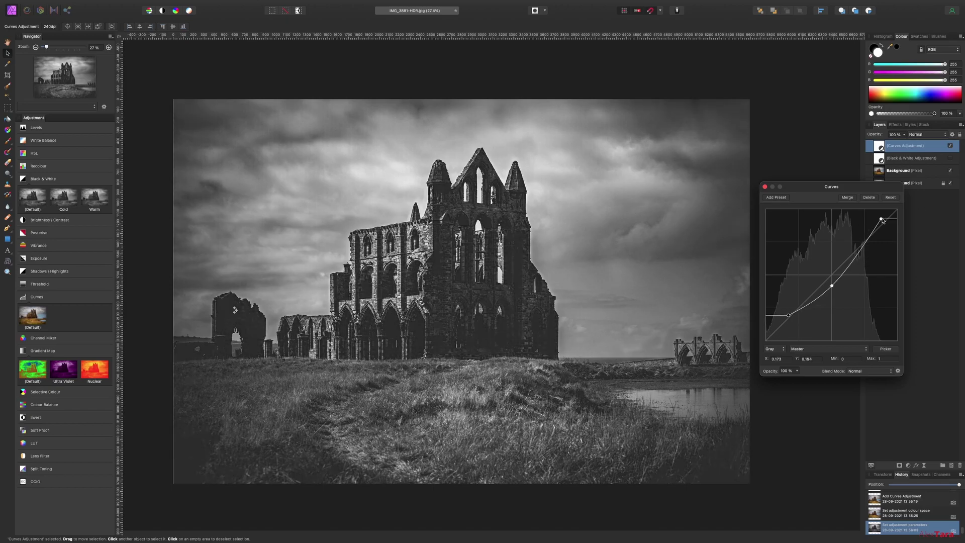
{"action": "left_click_drag", "start_coordinate": [882, 220], "coordinate": [883, 224]}
{"action": "mouse_move", "coordinate": [789, 316]}
{"action": "left_mouse_down"}
{"action": "mouse_move", "coordinate": [783, 328]}
{"action": "mouse_move", "coordinate": [789, 318]}
{"action": "left_mouse_up"}
{"action": "mouse_move", "coordinate": [832, 286]}
{"action": "left_mouse_down"}
{"action": "mouse_move", "coordinate": [819, 286]}
{"action": "mouse_move", "coordinate": [826, 277]}
{"action": "left_mouse_up"}
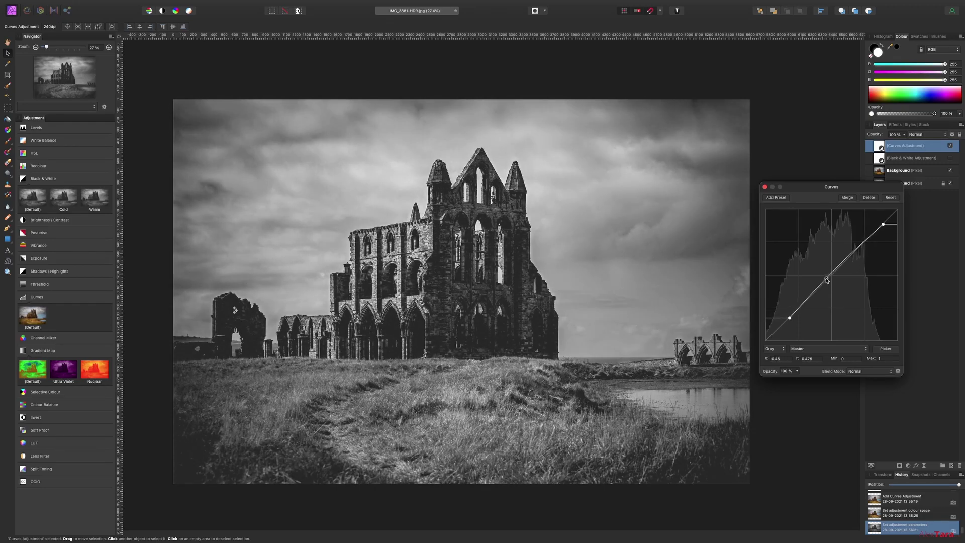
{"action": "left_click_drag", "start_coordinate": [883, 224], "coordinate": [872, 247]}
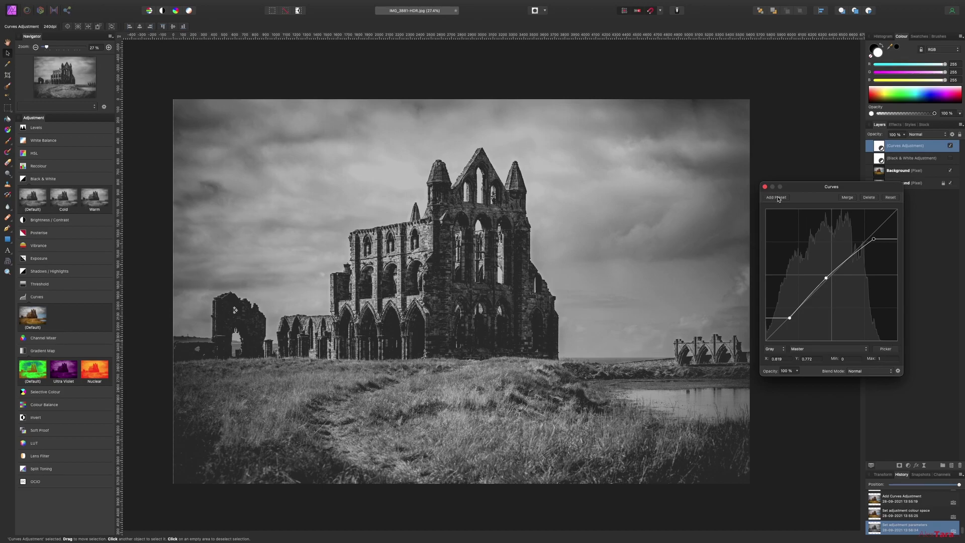
{"action": "left_click", "coordinate": [765, 187]}
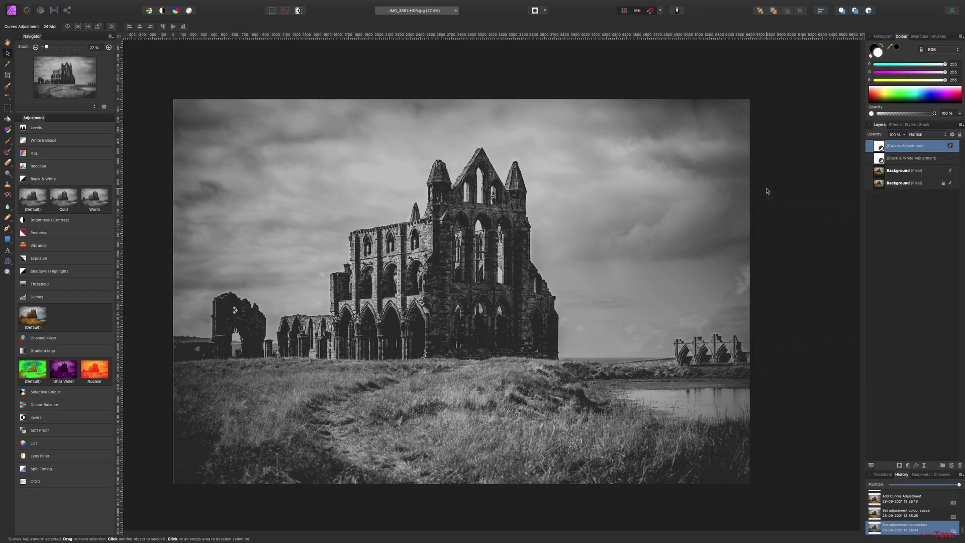
Hide the Curves adjustment and select the duplicated Background layer.
{"action": "left_click", "coordinate": [951, 146]}
{"action": "left_click", "coordinate": [910, 174]}
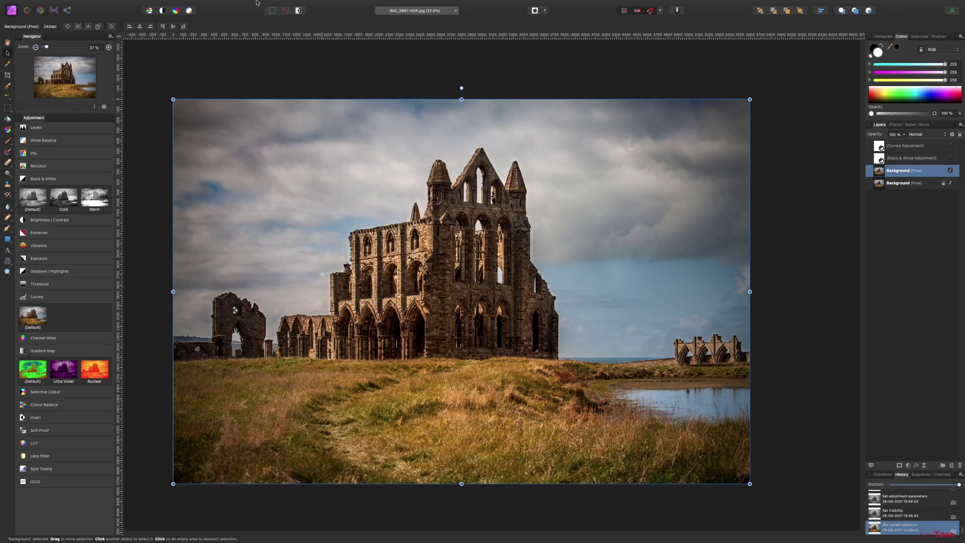
{"action": "mouse_move", "coordinate": [297, 3]}
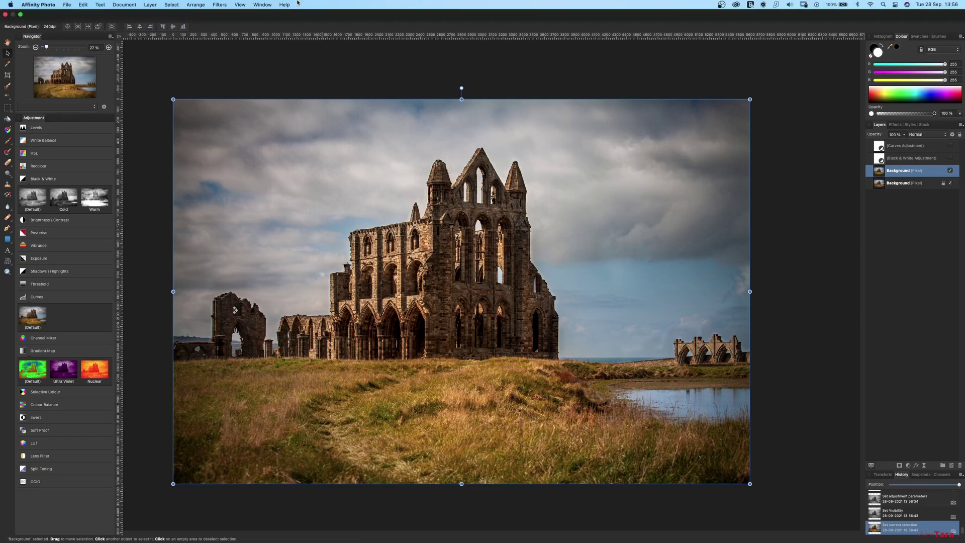
{"action": "left_click", "coordinate": [240, 4]}
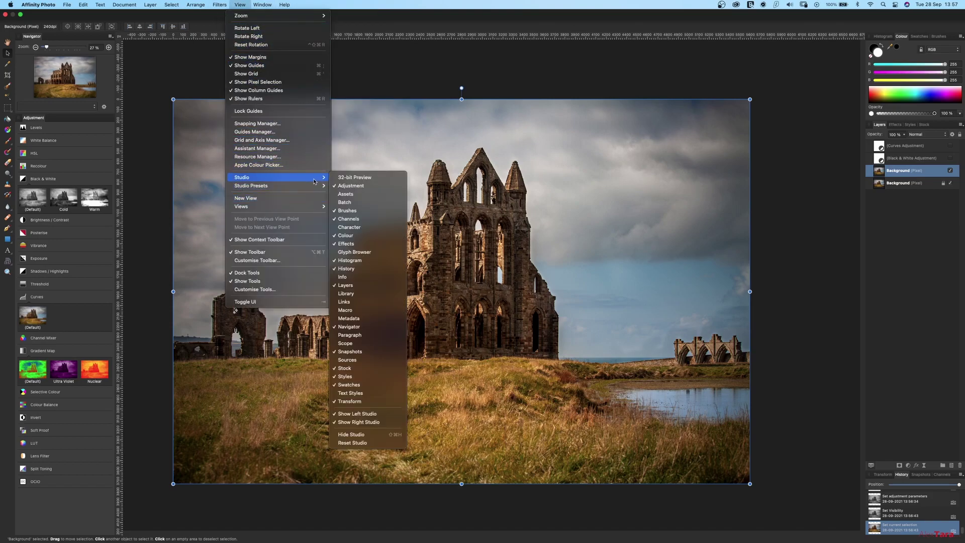
{"action": "mouse_move", "coordinate": [312, 179]}
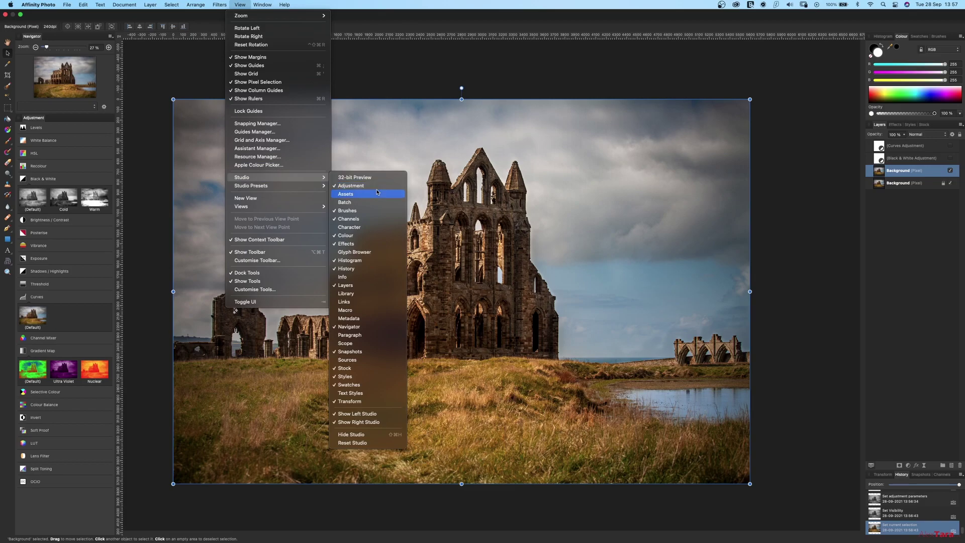
{"action": "left_click", "coordinate": [84, 503]}
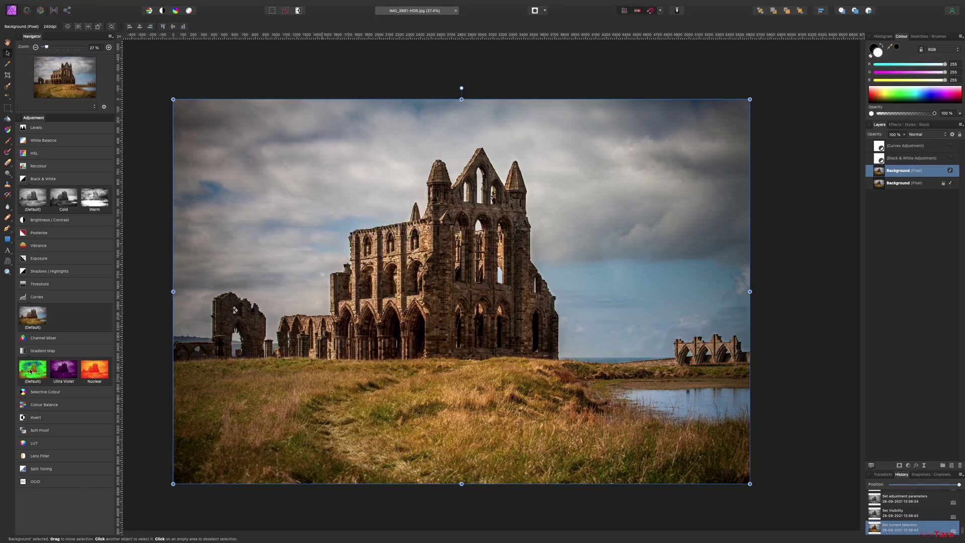
Add a default Gradient Map adjustment and delete the green middle stop from its gradient.
{"action": "left_click", "coordinate": [35, 372]}
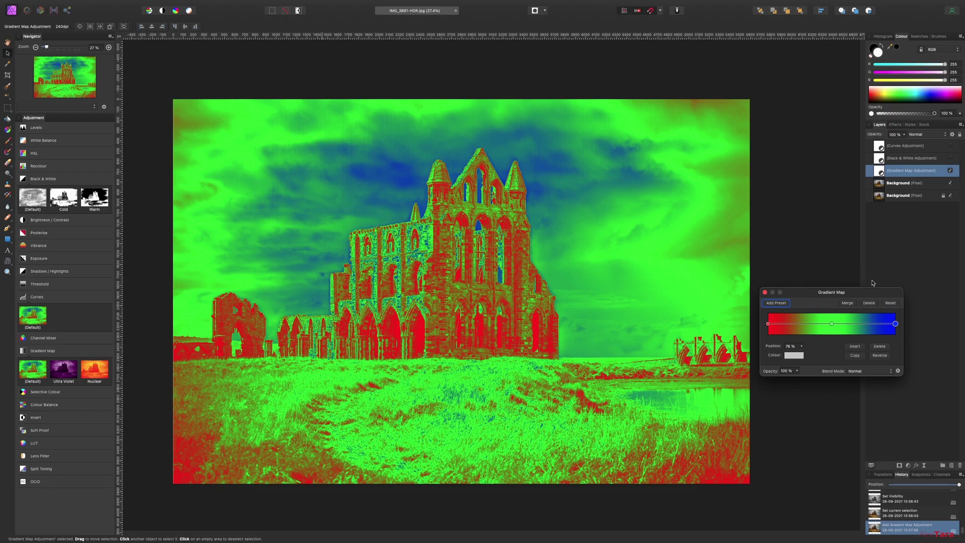
{"action": "left_click", "coordinate": [832, 325]}
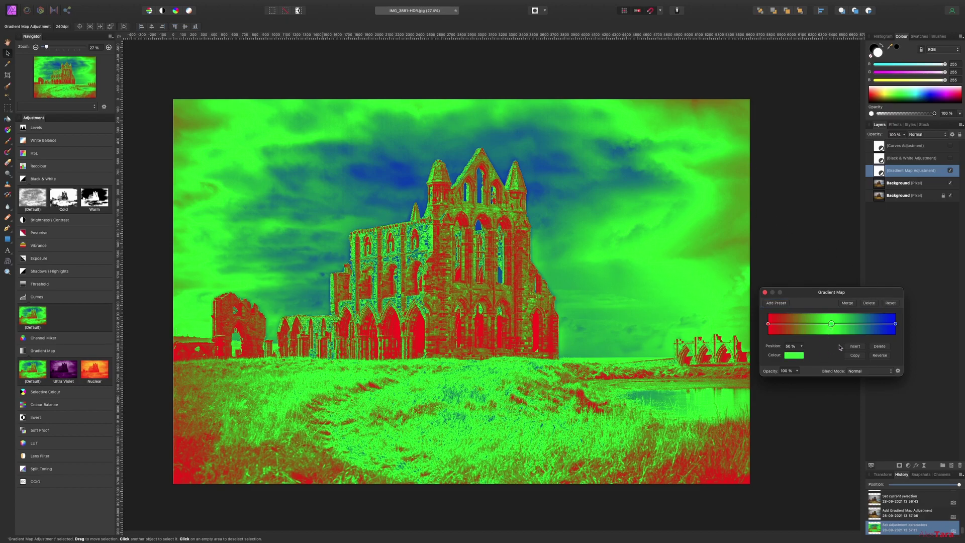
{"action": "left_click", "coordinate": [880, 346]}
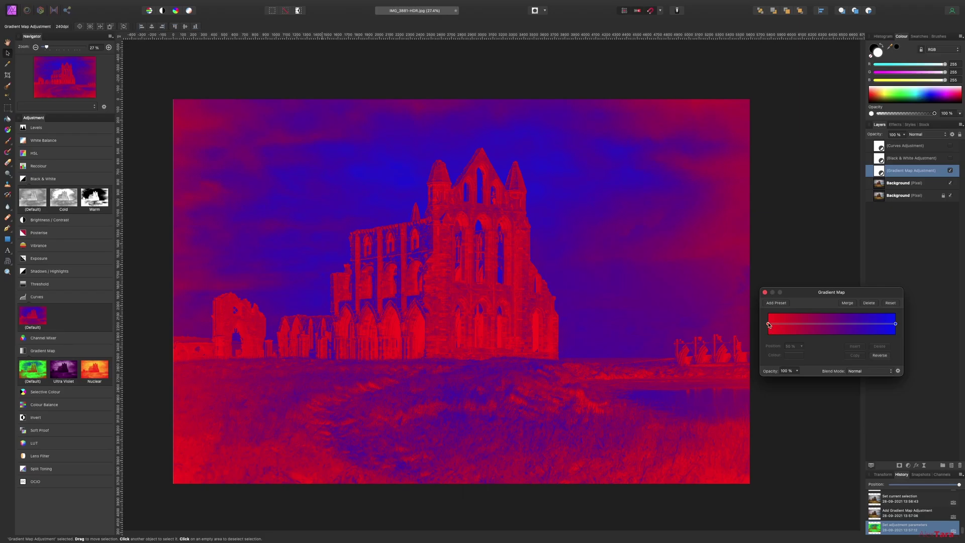
Recolour the gradient map's red start stop to black and its blue end stop to white.
{"action": "left_click", "coordinate": [768, 325]}
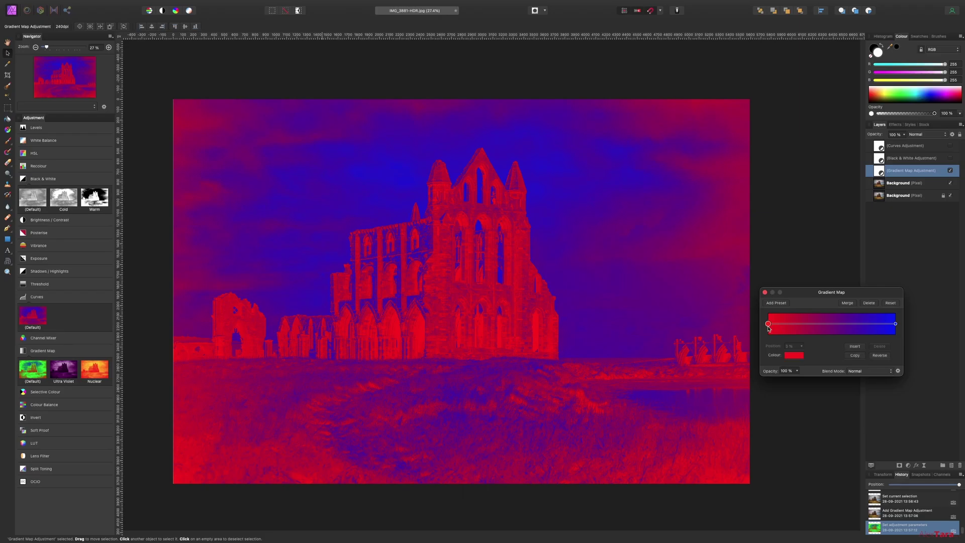
{"action": "left_click", "coordinate": [793, 355]}
{"action": "left_click_drag", "start_coordinate": [826, 406], "coordinate": [796, 380]}
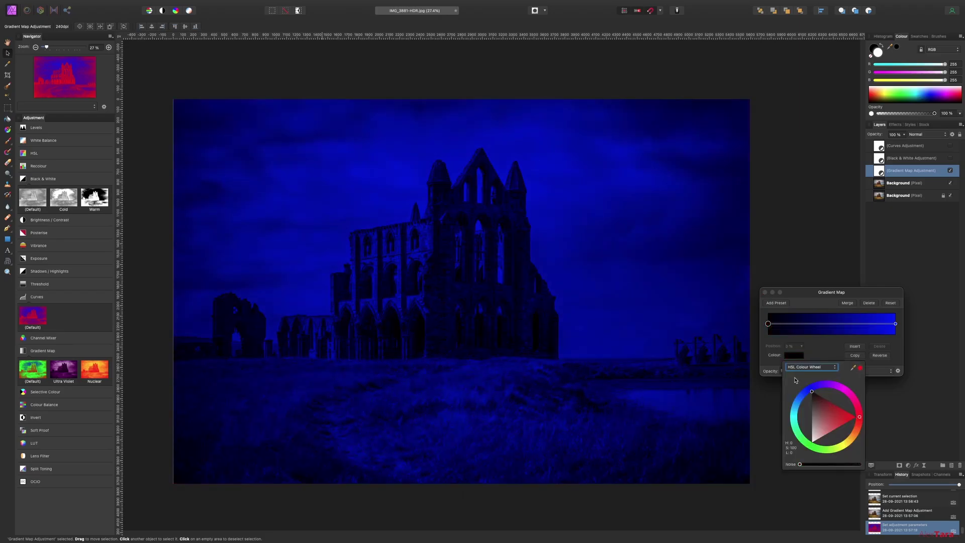
{"action": "left_click", "coordinate": [895, 324]}
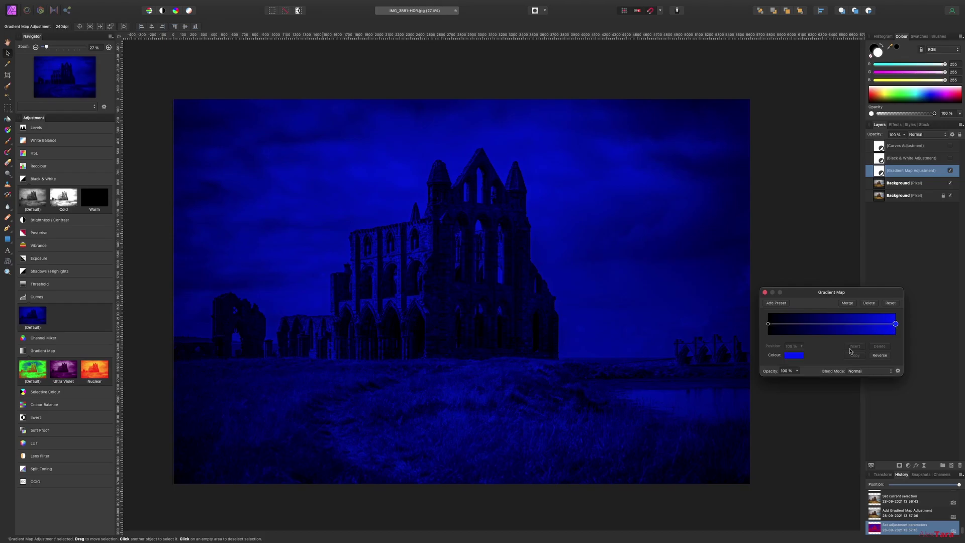
{"action": "left_click", "coordinate": [796, 356]}
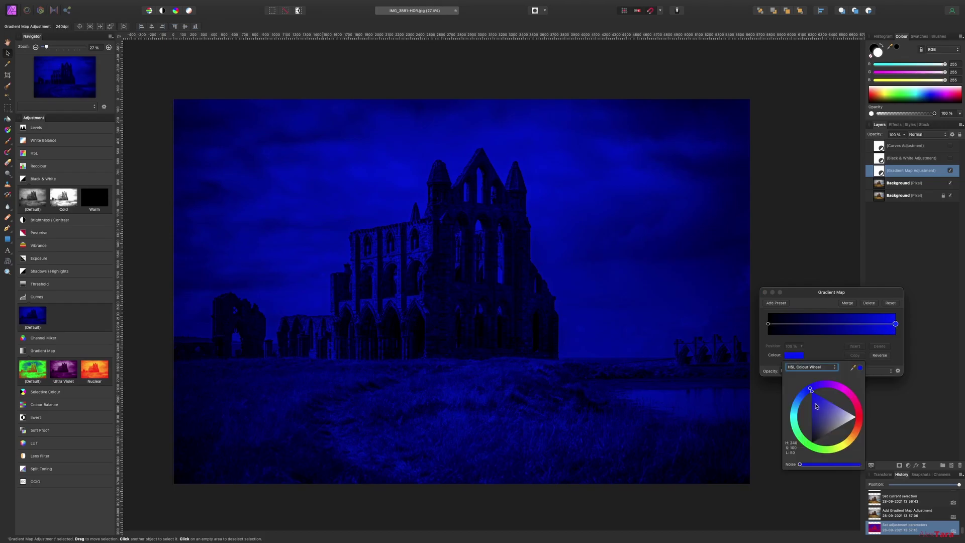
{"action": "left_click_drag", "start_coordinate": [815, 407], "coordinate": [865, 419]}
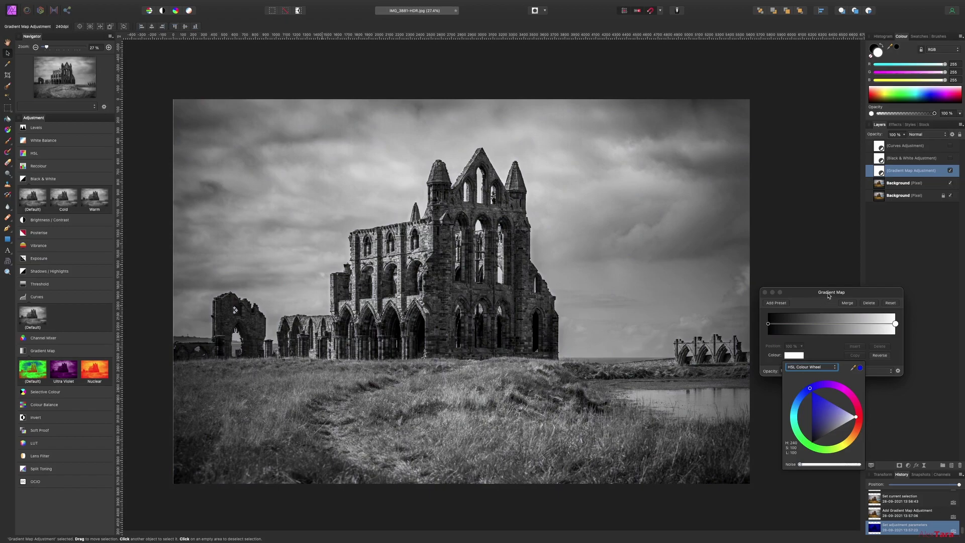
{"action": "left_click_drag", "start_coordinate": [822, 296], "coordinate": [821, 297]}
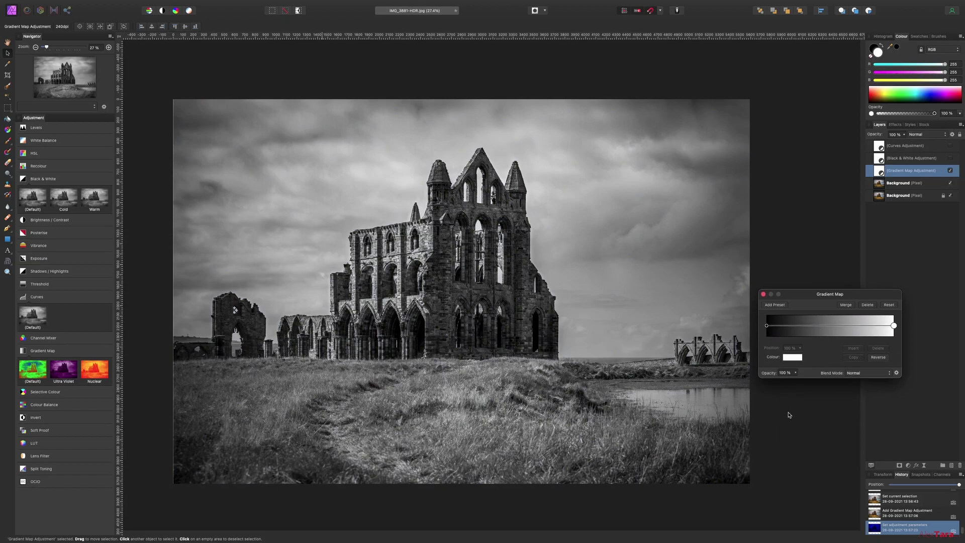
Add a middle stop at 52% to the gradient map and fine-tune its mid-grey colour.
{"action": "left_click", "coordinate": [833, 330]}
{"action": "left_click", "coordinate": [833, 328]}
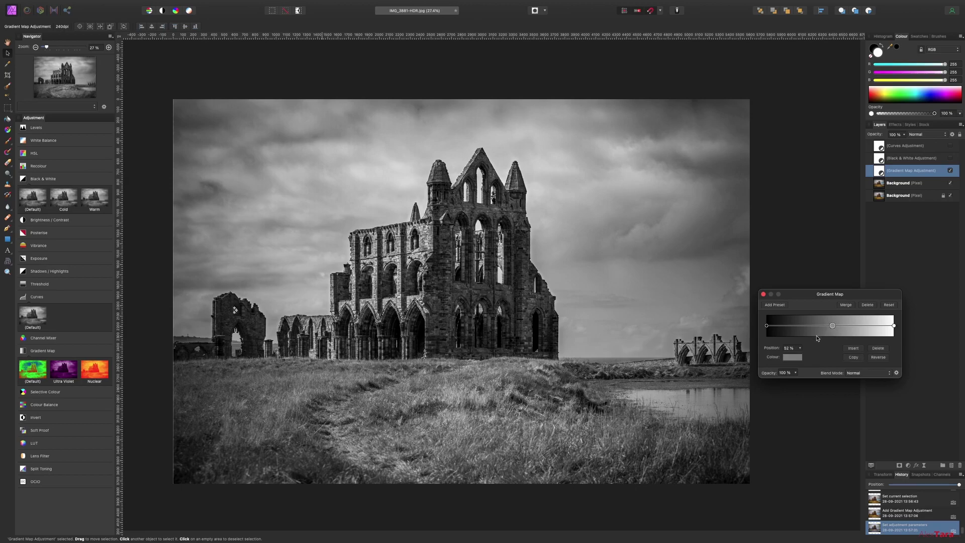
{"action": "left_click", "coordinate": [794, 358]}
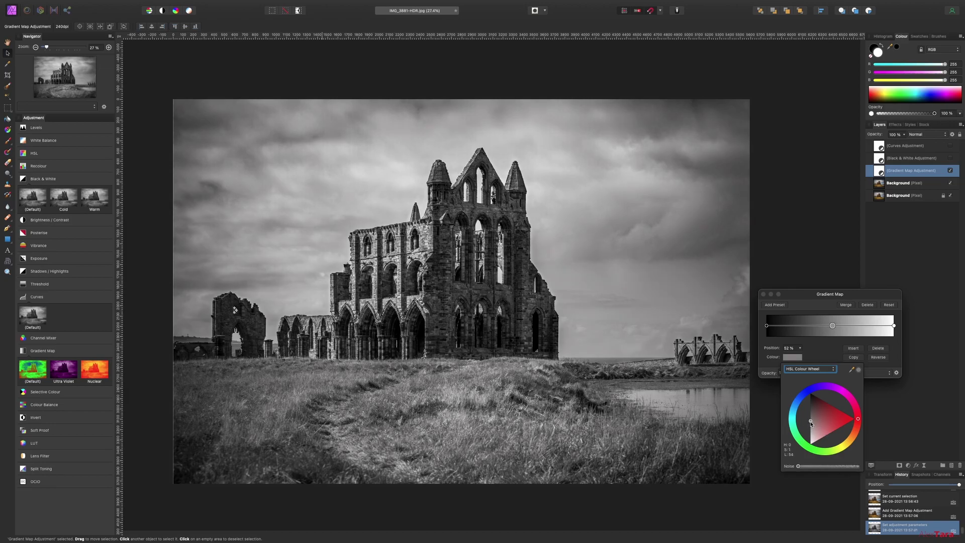
{"action": "mouse_move", "coordinate": [811, 424]}
{"action": "left_mouse_down"}
{"action": "mouse_move", "coordinate": [843, 421]}
{"action": "mouse_move", "coordinate": [813, 421]}
{"action": "mouse_move", "coordinate": [810, 407]}
{"action": "mouse_move", "coordinate": [809, 424]}
{"action": "left_mouse_up"}
{"action": "left_click", "coordinate": [821, 354]}
Try adding a stop between the gradient map's black and mid-grey stops, darken it, and settle it at 38%.
{"action": "left_click", "coordinate": [854, 348]}
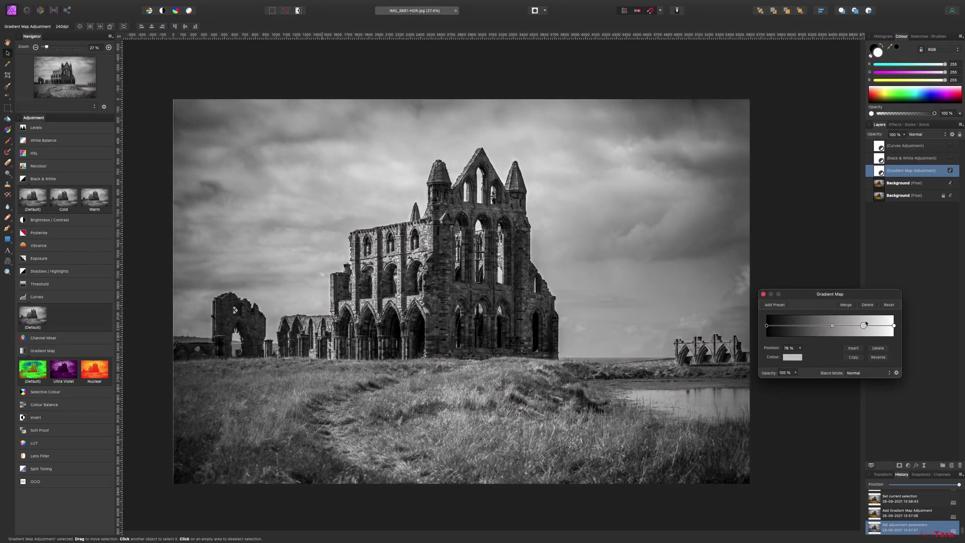
{"action": "left_click_drag", "start_coordinate": [864, 327], "coordinate": [805, 337]}
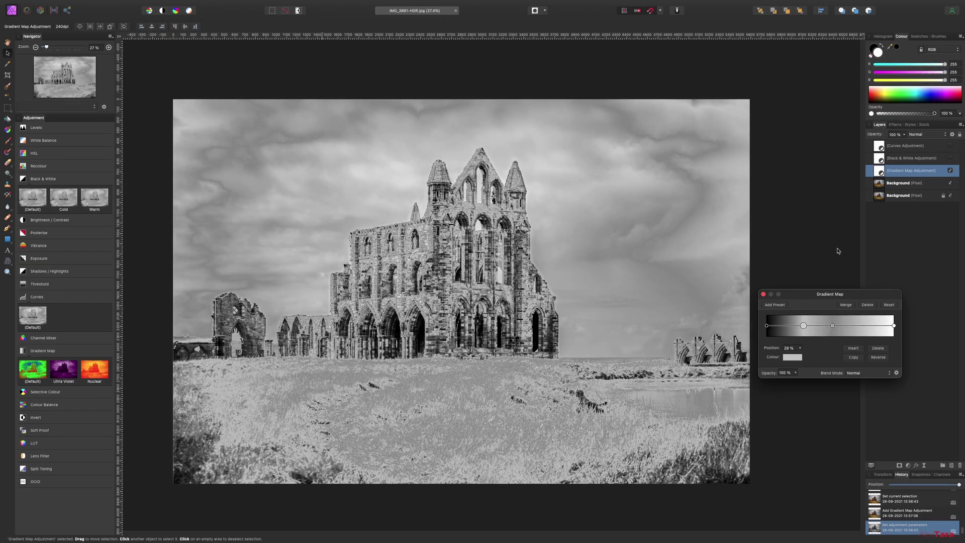
{"action": "left_click", "coordinate": [793, 358]}
{"action": "left_click_drag", "start_coordinate": [810, 433], "coordinate": [793, 413]}
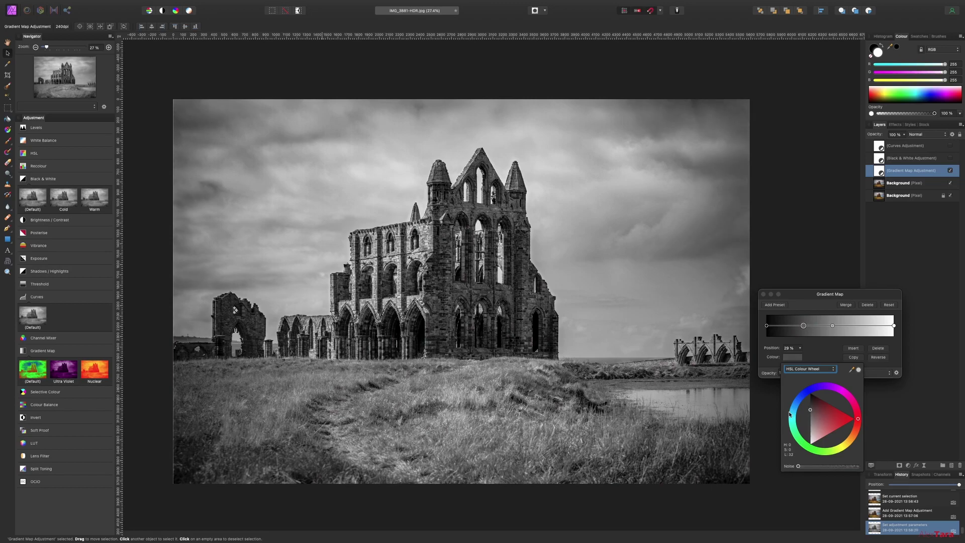
{"action": "left_click", "coordinate": [816, 326]}
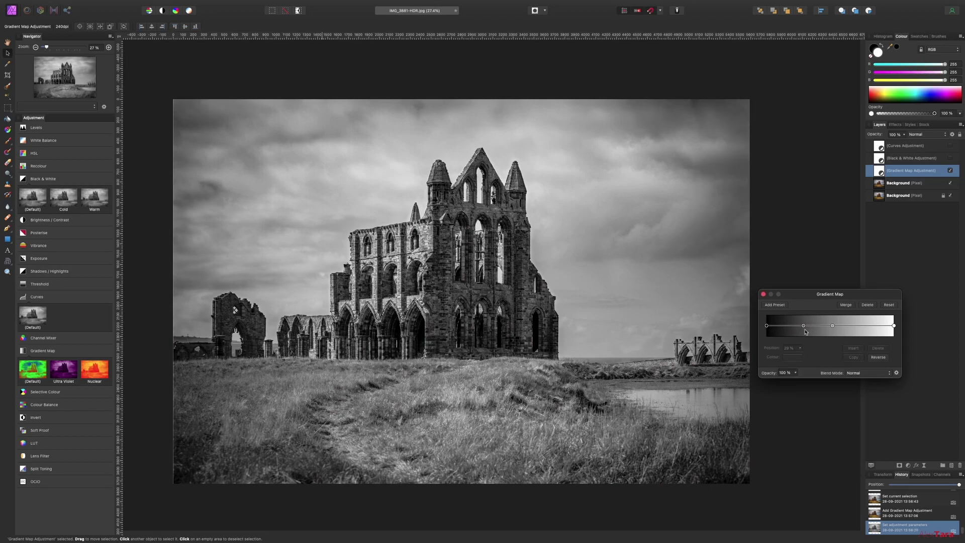
{"action": "left_click_drag", "start_coordinate": [804, 326], "coordinate": [814, 328]}
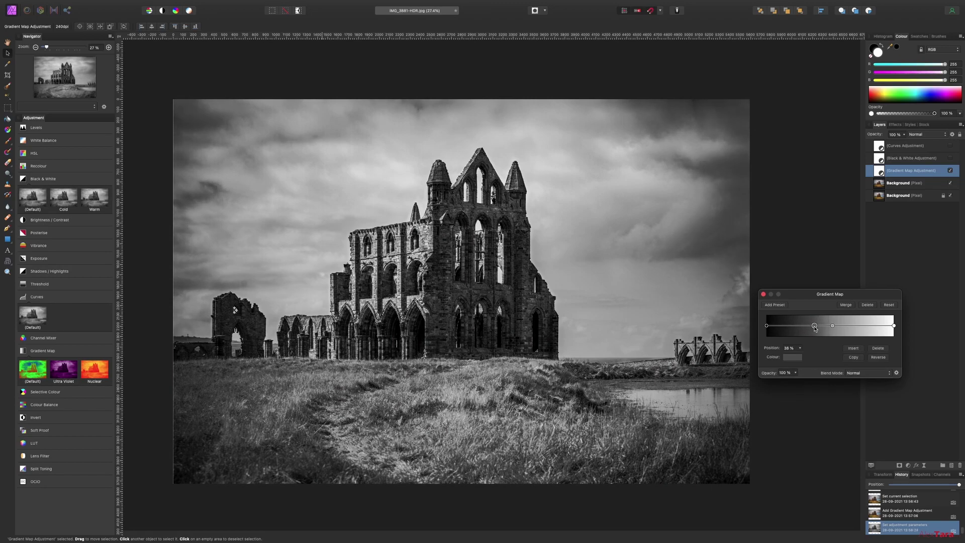
Try adding another gradient map stop at 63% and darken its colour to a mid-grey.
{"action": "left_click", "coordinate": [851, 330]}
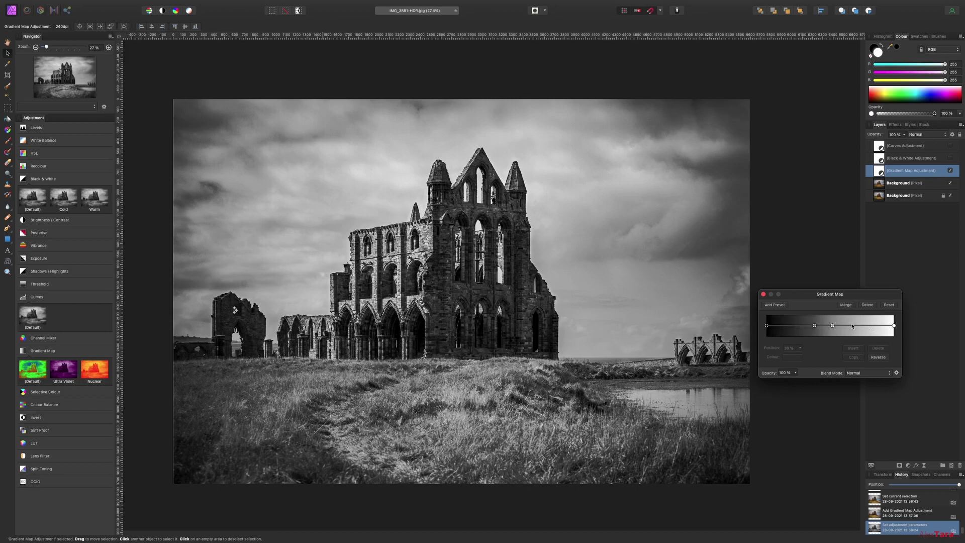
{"action": "left_click", "coordinate": [846, 326]}
{"action": "left_click", "coordinate": [793, 357]}
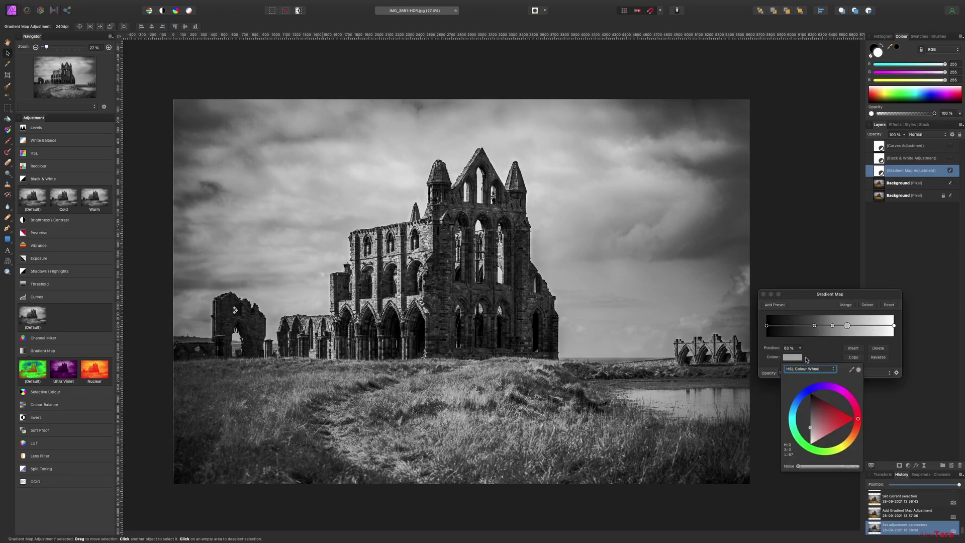
{"action": "left_click_drag", "start_coordinate": [809, 410], "coordinate": [811, 417]}
{"action": "left_click", "coordinate": [820, 354]}
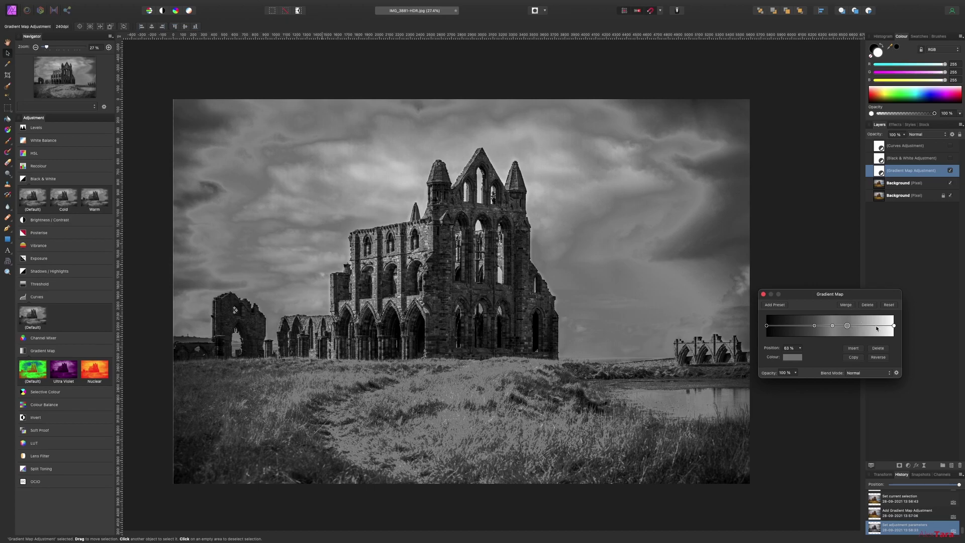
Delete the added 63% and 38% stops from the gradient map.
{"action": "left_click", "coordinate": [850, 329]}
{"action": "left_click", "coordinate": [847, 325]}
{"action": "left_click", "coordinate": [880, 349]}
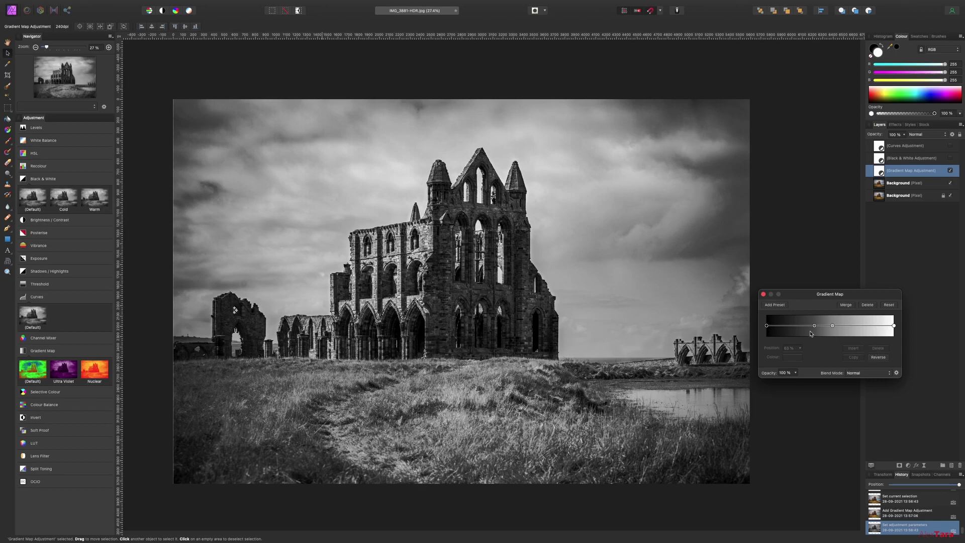
{"action": "left_click", "coordinate": [814, 326]}
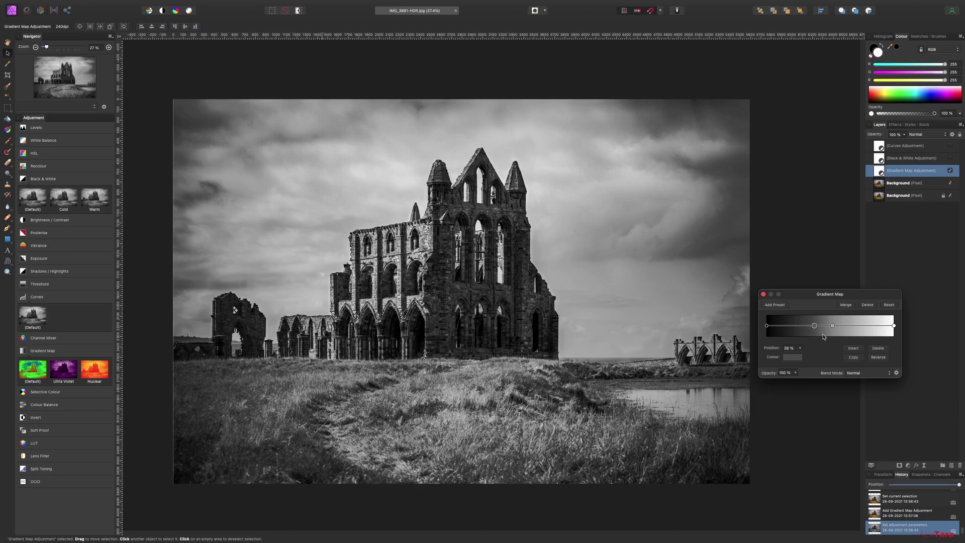
{"action": "left_click", "coordinate": [879, 349]}
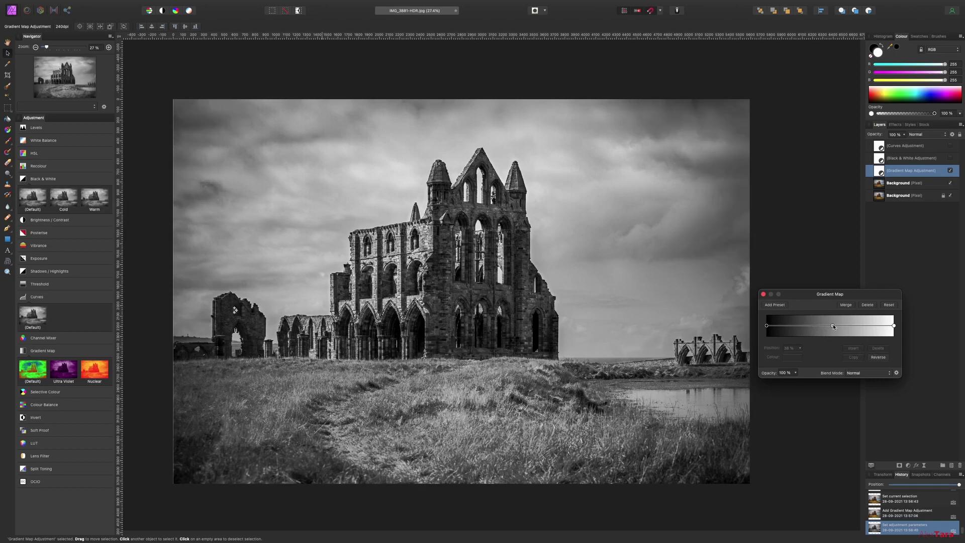
Move the gradient map's remaining middle stop to 60% and finish editing the adjustment.
{"action": "left_click_drag", "start_coordinate": [833, 326], "coordinate": [845, 331]}
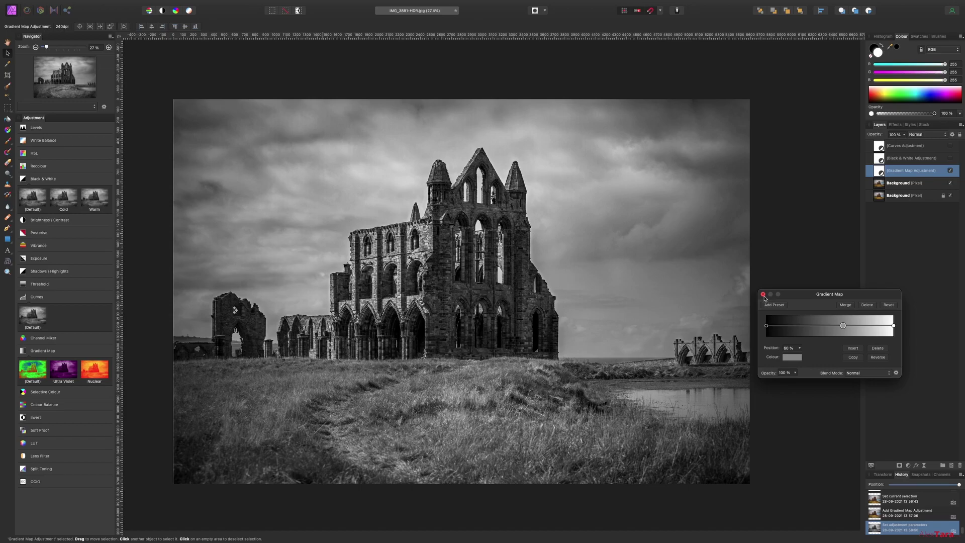
{"action": "left_click", "coordinate": [765, 295]}
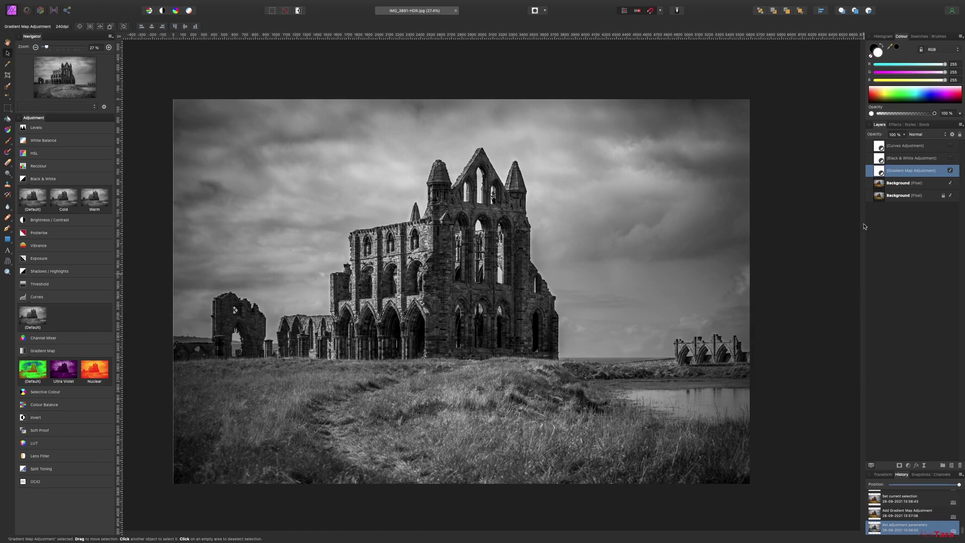
Set up the Burn Brush on the duplicated Background layer with a very large width and the Shadows tonal range.
{"action": "left_click", "coordinate": [915, 185]}
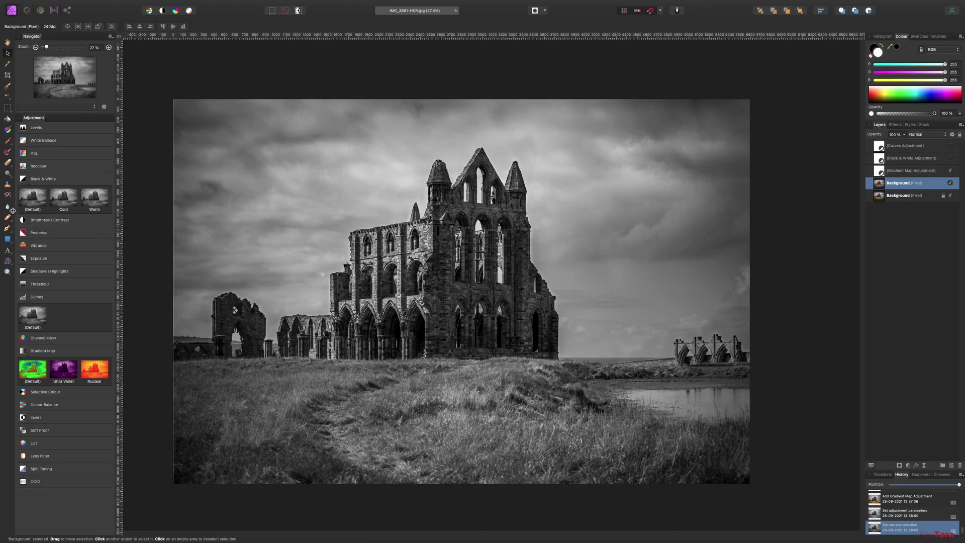
{"action": "left_click", "coordinate": [7, 175]}
{"action": "left_click", "coordinate": [30, 184]}
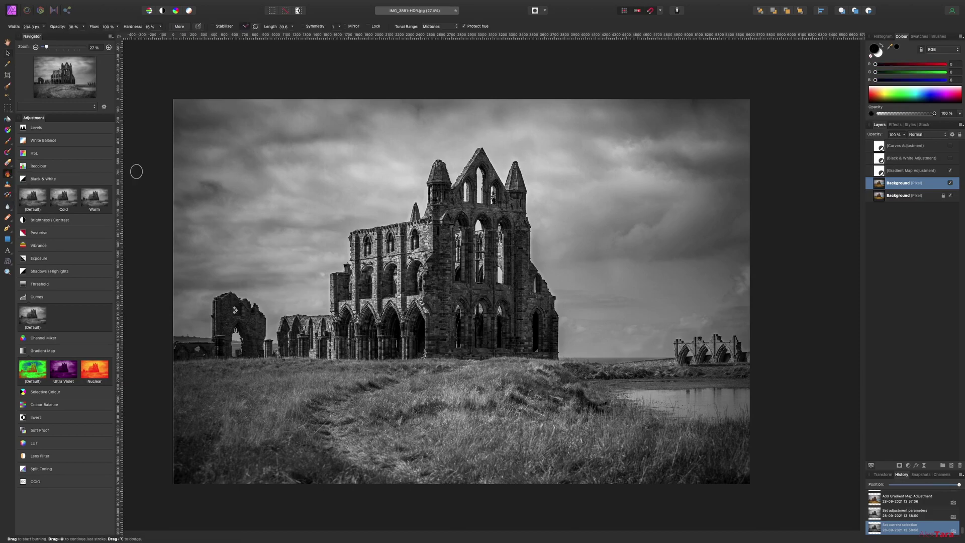
{"action": "key", "text": "bracketright"}
{"action": "key", "text": "bracketright"}
{"action": "key", "text": "bracketright"}
{"action": "key", "text": "bracketright"}
{"action": "key", "text": "bracketright"}
{"action": "key", "text": "bracketright"}
{"action": "key", "text": "bracketright"}
{"action": "key", "text": "bracketright"}
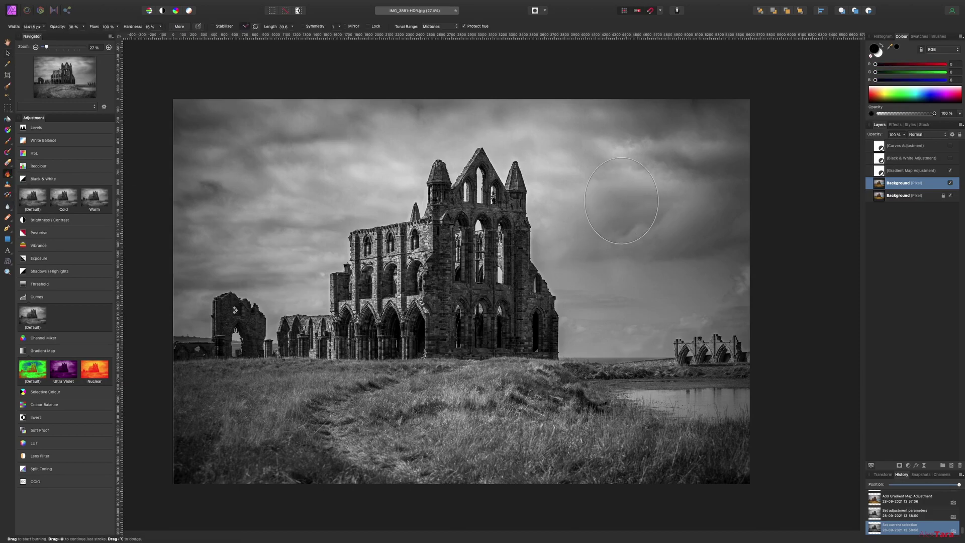
{"action": "key", "text": "bracketright"}
{"action": "key", "text": "bracketright"}
{"action": "key", "text": "bracketright"}
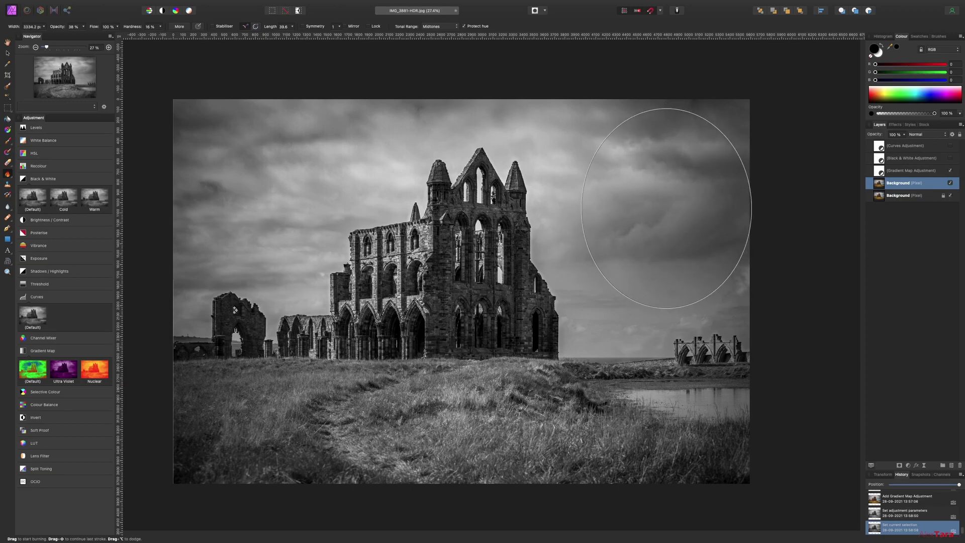
{"action": "key", "text": "bracketleft"}
{"action": "key", "text": "bracketleft"}
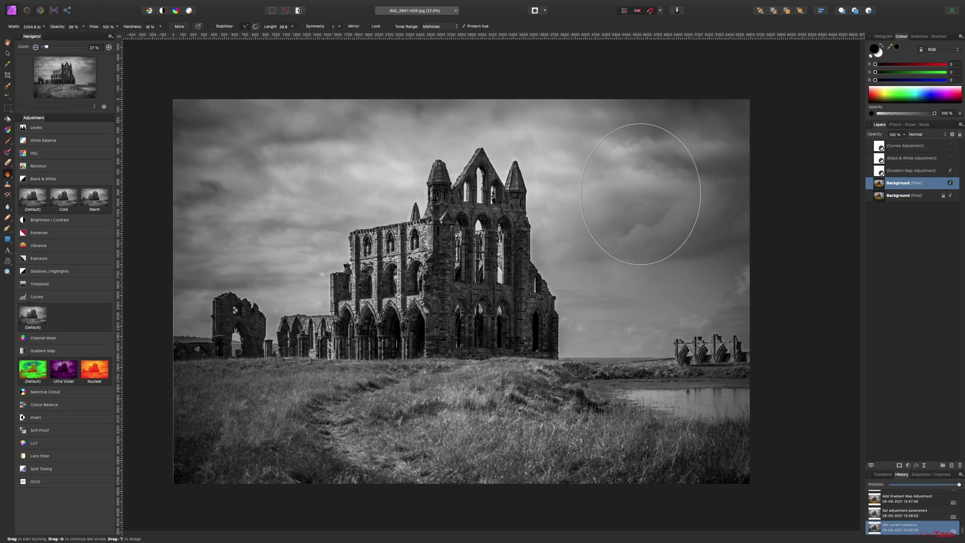
{"action": "left_click", "coordinate": [437, 30]}
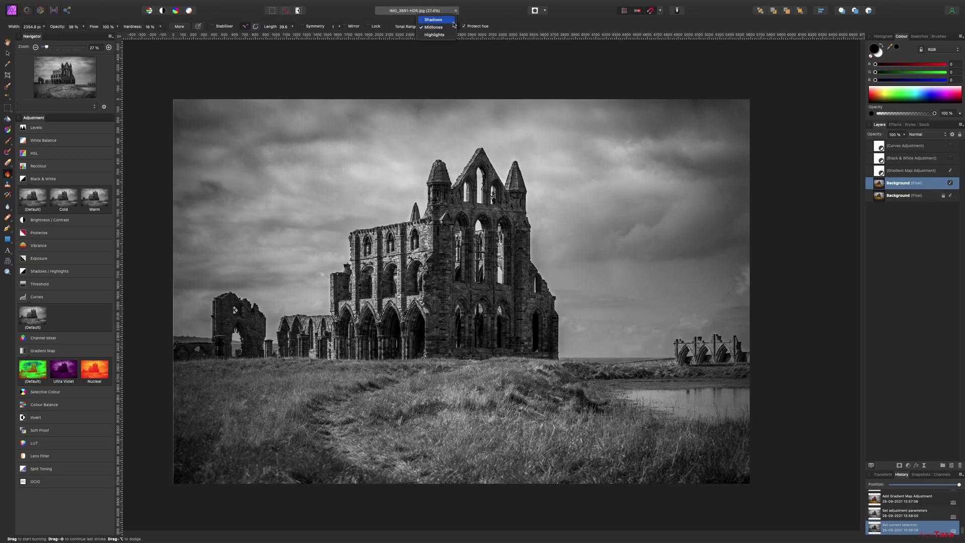
{"action": "left_click", "coordinate": [435, 19]}
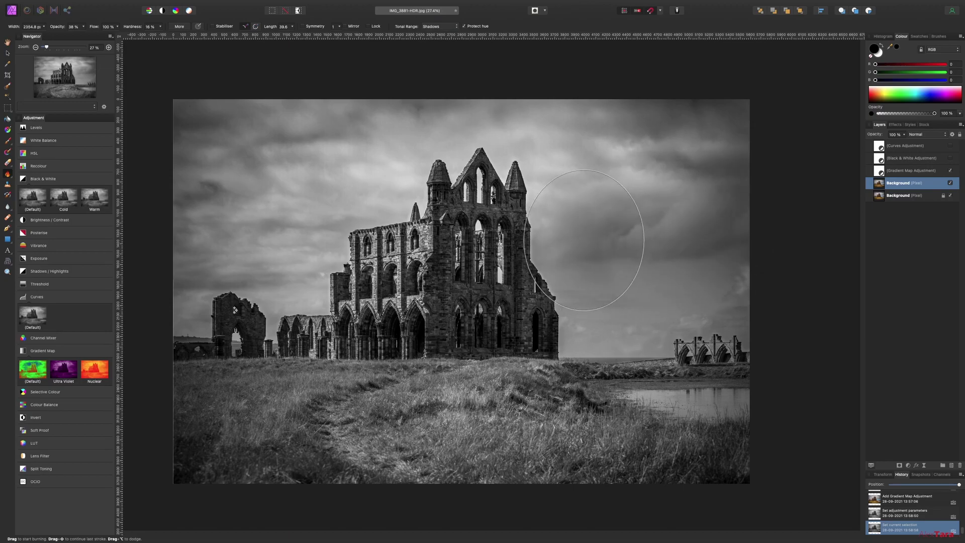
Burn the sky and the foreground grass in broad strokes, reducing the brush size for the grassy path.
{"action": "mouse_move", "coordinate": [732, 141]}
{"action": "left_mouse_down"}
{"action": "mouse_move", "coordinate": [685, 129]}
{"action": "mouse_move", "coordinate": [647, 97]}
{"action": "mouse_move", "coordinate": [533, 125]}
{"action": "mouse_move", "coordinate": [340, 104]}
{"action": "mouse_move", "coordinate": [263, 129]}
{"action": "mouse_move", "coordinate": [224, 198]}
{"action": "mouse_move", "coordinate": [263, 198]}
{"action": "mouse_move", "coordinate": [330, 133]}
{"action": "mouse_move", "coordinate": [452, 91]}
{"action": "mouse_move", "coordinate": [327, 134]}
{"action": "mouse_move", "coordinate": [532, 109]}
{"action": "mouse_move", "coordinate": [614, 166]}
{"action": "mouse_move", "coordinate": [550, 161]}
{"action": "mouse_move", "coordinate": [599, 190]}
{"action": "mouse_move", "coordinate": [625, 220]}
{"action": "mouse_move", "coordinate": [714, 168]}
{"action": "mouse_move", "coordinate": [265, 181]}
{"action": "mouse_move", "coordinate": [369, 168]}
{"action": "mouse_move", "coordinate": [679, 420]}
{"action": "mouse_move", "coordinate": [252, 463]}
{"action": "mouse_move", "coordinate": [707, 474]}
{"action": "mouse_move", "coordinate": [260, 485]}
{"action": "left_mouse_up"}
{"action": "left_click_drag", "start_coordinate": [157, 433], "coordinate": [370, 407]}
{"action": "key", "text": "bracketleft"}
{"action": "key", "text": "bracketleft"}
{"action": "key", "text": "bracketleft"}
{"action": "key", "text": "bracketleft"}
{"action": "key", "text": "bracketleft"}
{"action": "mouse_move", "coordinate": [382, 478]}
{"action": "left_mouse_down"}
{"action": "mouse_move", "coordinate": [324, 445]}
{"action": "mouse_move", "coordinate": [332, 417]}
{"action": "mouse_move", "coordinate": [426, 374]}
{"action": "left_mouse_up"}
Burn the path, the lower foreground and the grassy bank behind the pond with progressively smaller brushes.
{"action": "key", "text": "bracketleft"}
{"action": "key", "text": "bracketleft"}
{"action": "key", "text": "bracketleft"}
{"action": "left_click_drag", "start_coordinate": [341, 402], "coordinate": [345, 429]}
{"action": "left_click", "coordinate": [380, 468]}
{"action": "mouse_move", "coordinate": [407, 495]}
{"action": "left_mouse_down"}
{"action": "mouse_move", "coordinate": [307, 410]}
{"action": "mouse_move", "coordinate": [446, 368]}
{"action": "mouse_move", "coordinate": [288, 527]}
{"action": "left_mouse_up"}
{"action": "left_click_drag", "start_coordinate": [610, 372], "coordinate": [633, 373]}
{"action": "left_click_drag", "start_coordinate": [635, 373], "coordinate": [713, 376]}
{"action": "key", "text": "bracketleft"}
{"action": "key", "text": "bracketleft"}
{"action": "key", "text": "bracketleft"}
{"action": "left_click", "coordinate": [715, 377]}
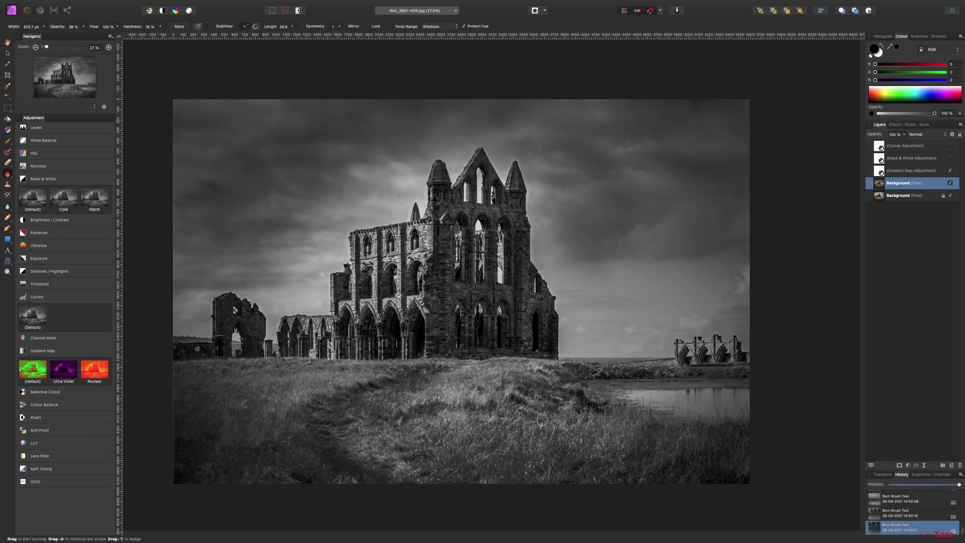
Dodge the stonework of the small detached ruin beside the abbey with the Dodge Brush.
{"action": "left_click", "coordinate": [11, 176]}
{"action": "left_click", "coordinate": [34, 174]}
{"action": "left_click", "coordinate": [236, 311]}
{"action": "left_click", "coordinate": [240, 312]}
{"action": "left_click", "coordinate": [245, 313]}
{"action": "left_click", "coordinate": [235, 314]}
{"action": "left_click", "coordinate": [237, 321]}
{"action": "left_click", "coordinate": [227, 323]}
{"action": "left_click", "coordinate": [258, 317]}
{"action": "left_click", "coordinate": [245, 321]}
Dodge the lower arches and side wall of the main abbey in short dabs.
{"action": "left_click", "coordinate": [336, 309]}
{"action": "left_click", "coordinate": [340, 322]}
{"action": "left_click", "coordinate": [349, 342]}
{"action": "left_click", "coordinate": [352, 335]}
{"action": "left_click", "coordinate": [369, 336]}
{"action": "left_click", "coordinate": [365, 333]}
{"action": "left_click", "coordinate": [367, 310]}
{"action": "left_click", "coordinate": [380, 314]}
{"action": "left_click", "coordinate": [386, 309]}
Remove the small dark spot in the sky above the detached ruin with the Healing Brush.
{"action": "scroll", "coordinate": [373, 319], "scroll_direction": "up", "scroll_amount": 5}
{"action": "left_click_drag", "start_coordinate": [277, 327], "coordinate": [370, 289]}
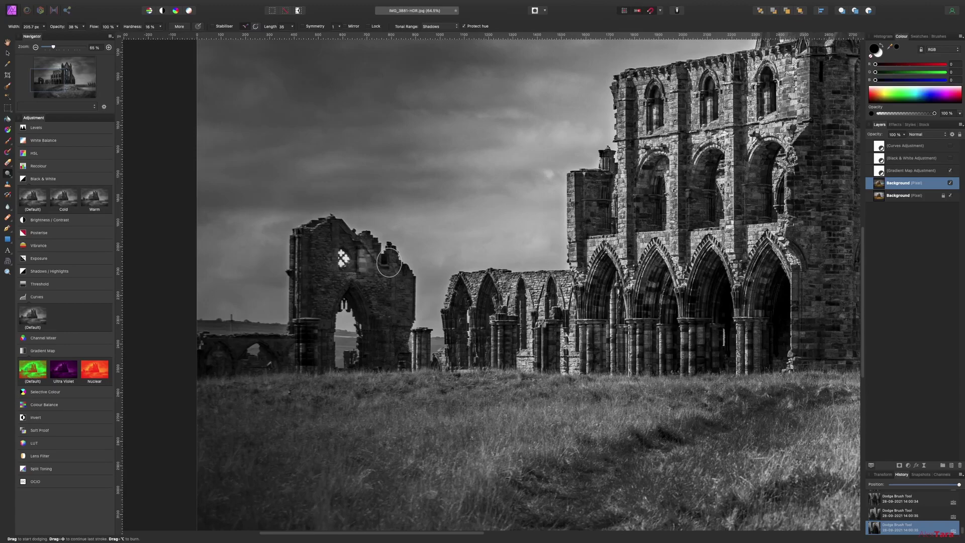
{"action": "left_click_drag", "start_coordinate": [436, 136], "coordinate": [402, 222]}
{"action": "scroll", "coordinate": [401, 221], "scroll_direction": "left", "scroll_amount": 5}
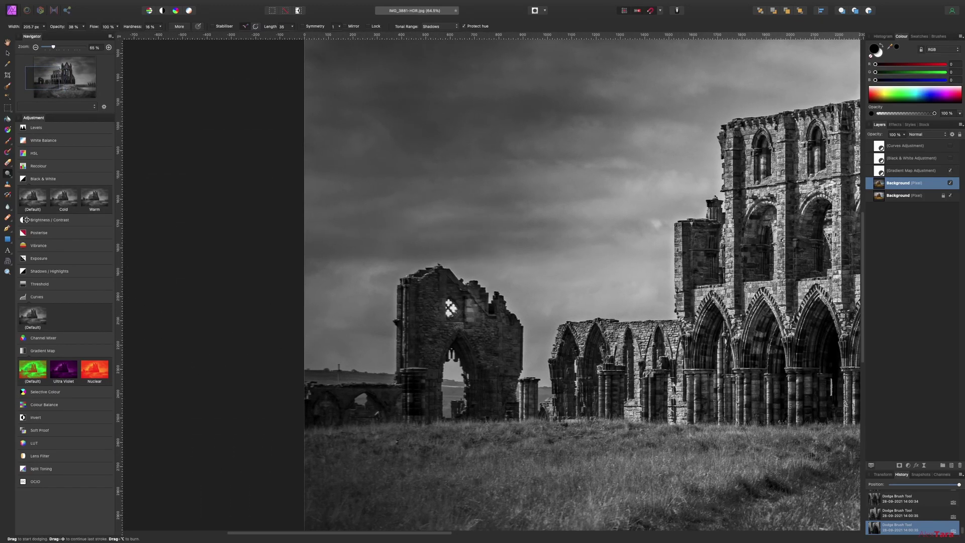
{"action": "left_click", "coordinate": [8, 218]}
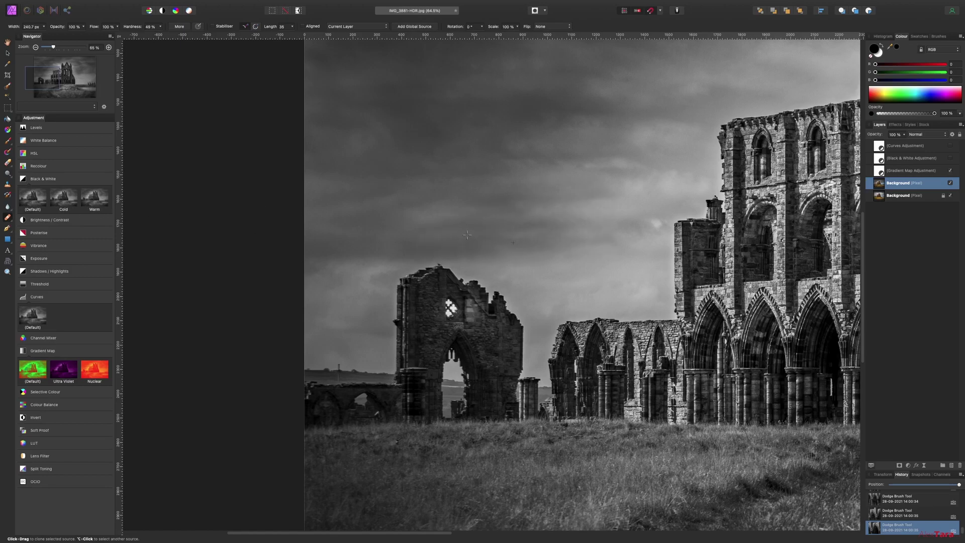
{"action": "left_click", "coordinate": [608, 213]}
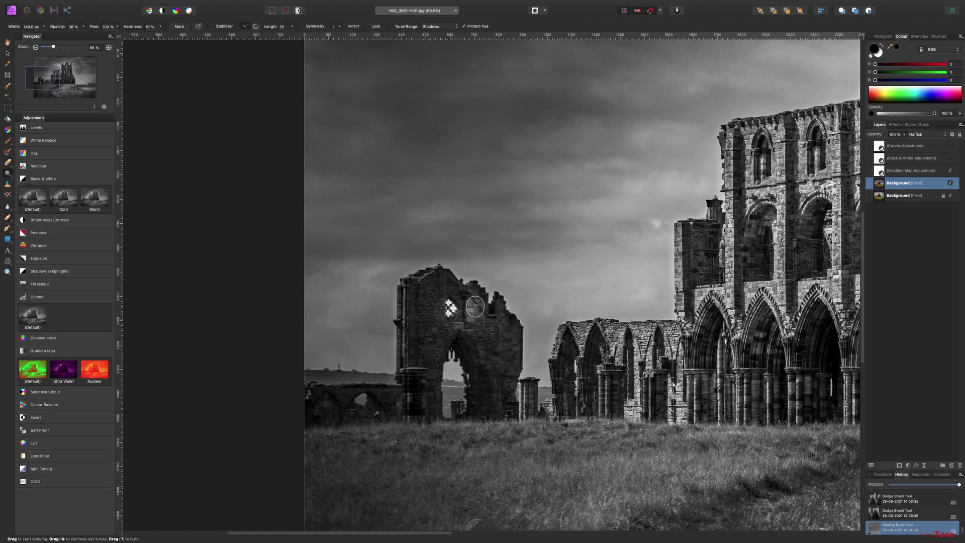
Dodge the details around the detached ruin's small window and the main abbey's stonework using a smaller brush.
{"action": "left_click_drag", "start_coordinate": [449, 309], "coordinate": [453, 308]}
{"action": "left_click", "coordinate": [459, 304]}
{"action": "left_click", "coordinate": [464, 300]}
{"action": "left_click", "coordinate": [470, 301]}
{"action": "left_click", "coordinate": [481, 321]}
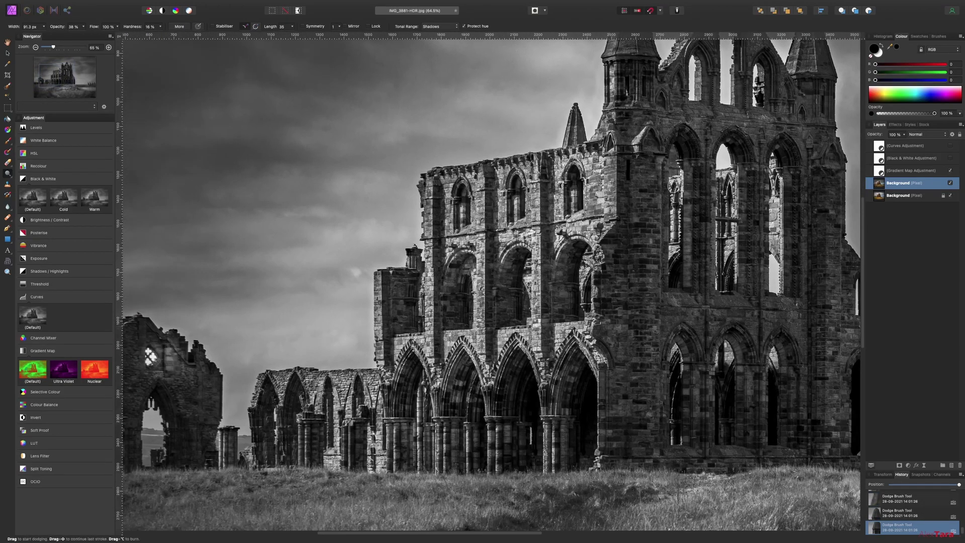
{"action": "left_click_drag", "start_coordinate": [609, 164], "coordinate": [606, 247]}
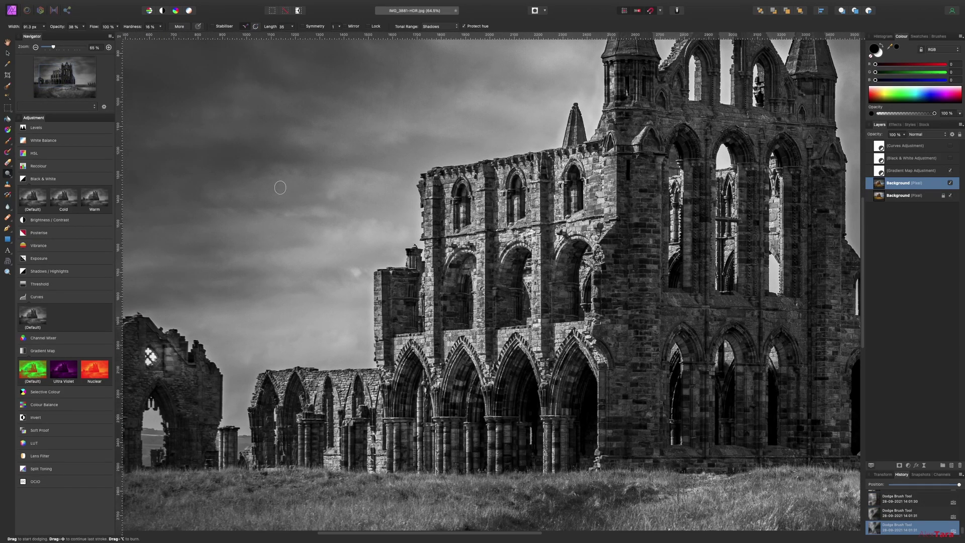
Burn the shadowed walls between the windows and arches along the abbey's long side.
{"action": "left_click", "coordinate": [8, 174]}
{"action": "left_click", "coordinate": [40, 184]}
{"action": "left_click_drag", "start_coordinate": [542, 171], "coordinate": [548, 235]}
{"action": "left_click_drag", "start_coordinate": [534, 191], "coordinate": [549, 299]}
{"action": "left_click_drag", "start_coordinate": [557, 166], "coordinate": [557, 203]}
{"action": "left_click_drag", "start_coordinate": [490, 176], "coordinate": [496, 314]}
{"action": "left_click_drag", "start_coordinate": [448, 197], "coordinate": [438, 352]}
{"action": "left_click_drag", "start_coordinate": [549, 304], "coordinate": [554, 282]}
Burn the abbey's corner tower and the wall band above the front facade's lower windows.
{"action": "left_click_drag", "start_coordinate": [617, 160], "coordinate": [616, 215]}
{"action": "left_click_drag", "start_coordinate": [632, 316], "coordinate": [625, 437]}
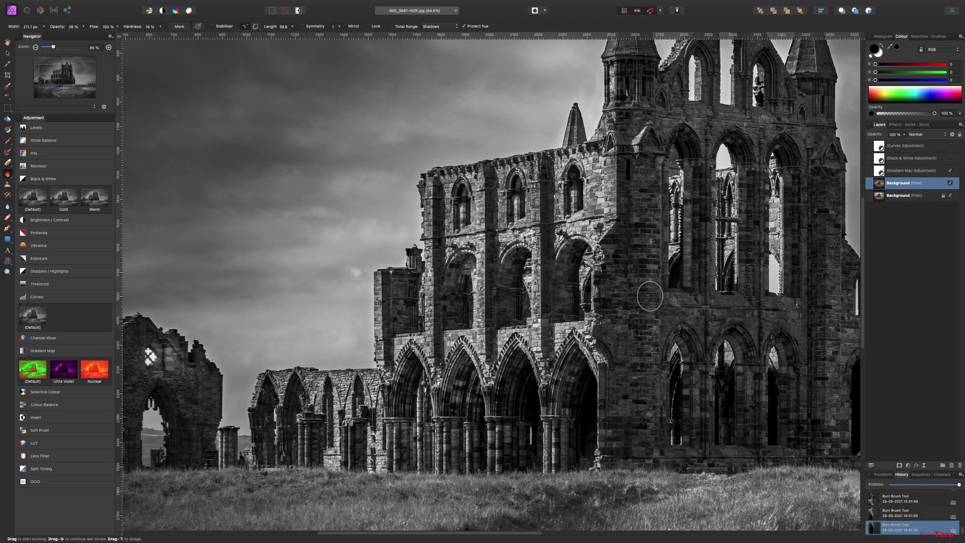
{"action": "left_click_drag", "start_coordinate": [679, 319], "coordinate": [709, 315]}
{"action": "left_click_drag", "start_coordinate": [801, 316], "coordinate": [834, 328]}
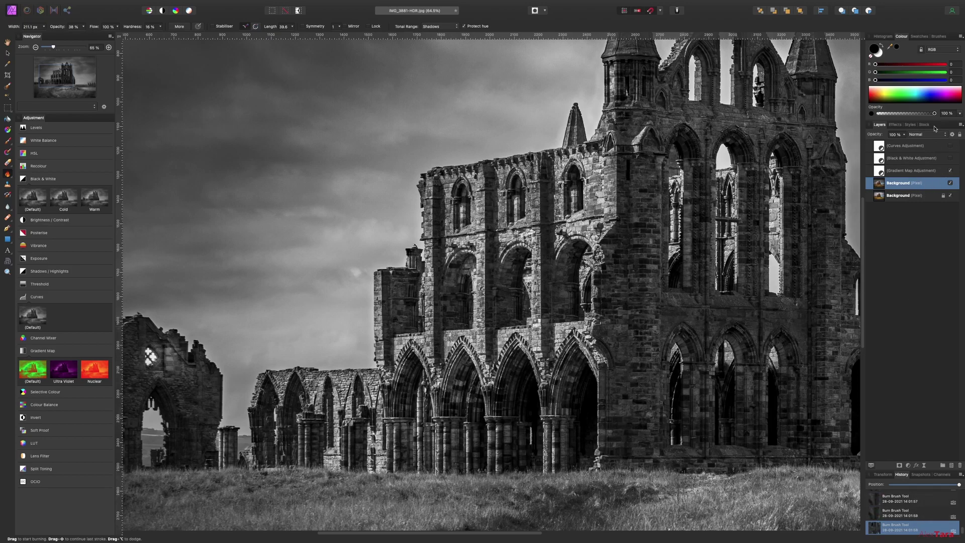
Hide the Gradient Map, show the Black & White adjustment, and toggle the retouched Background layer to compare the edits.
{"action": "left_click", "coordinate": [950, 171]}
{"action": "left_click", "coordinate": [950, 158]}
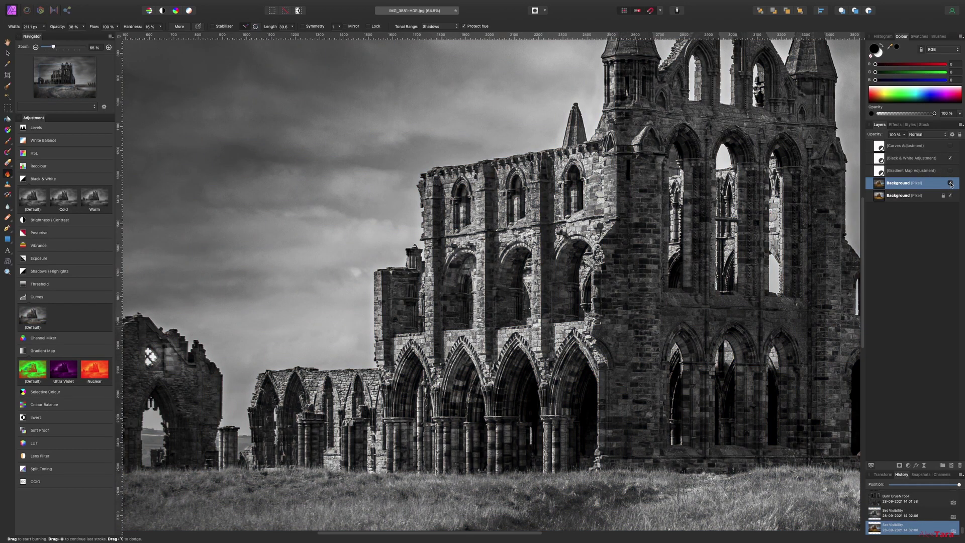
{"action": "left_click", "coordinate": [951, 183]}
{"action": "left_click", "coordinate": [951, 184]}
{"action": "left_click", "coordinate": [951, 184]}
{"action": "left_click", "coordinate": [951, 184]}
{"action": "scroll", "coordinate": [402, 332], "scroll_direction": "down", "scroll_amount": 5}
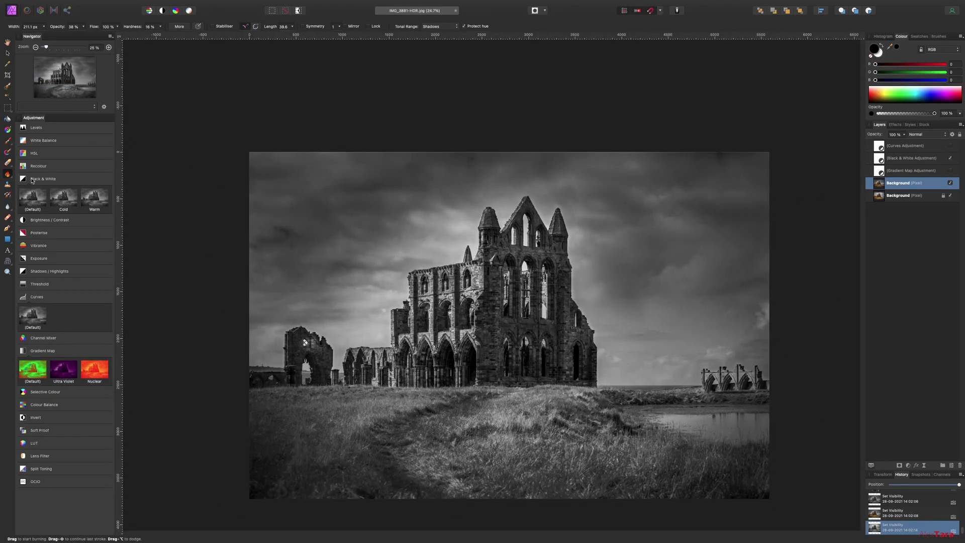
Dodge the distant arched ruin, and brighten the pond's water with the brush enlarged to about 782 px.
{"action": "left_click", "coordinate": [7, 174]}
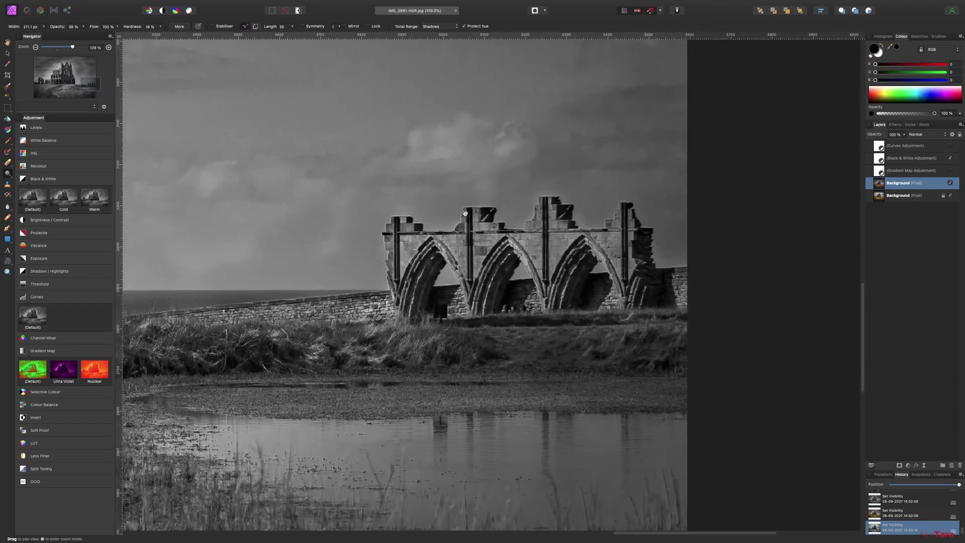
{"action": "mouse_move", "coordinate": [542, 242]}
{"action": "left_mouse_down"}
{"action": "mouse_move", "coordinate": [573, 287]}
{"action": "mouse_move", "coordinate": [563, 296]}
{"action": "mouse_move", "coordinate": [630, 277]}
{"action": "mouse_move", "coordinate": [608, 248]}
{"action": "mouse_move", "coordinate": [448, 256]}
{"action": "mouse_move", "coordinate": [386, 245]}
{"action": "mouse_move", "coordinate": [414, 284]}
{"action": "mouse_move", "coordinate": [420, 251]}
{"action": "mouse_move", "coordinate": [458, 261]}
{"action": "left_mouse_up"}
{"action": "key", "text": "space"}
{"action": "left_click_drag", "start_coordinate": [468, 405], "coordinate": [530, 235]}
{"action": "key", "text": "bracketright"}
{"action": "key", "text": "bracketright"}
{"action": "key", "text": "bracketright"}
{"action": "key", "text": "bracketright"}
{"action": "key", "text": "bracketright"}
{"action": "key", "text": "bracketright"}
{"action": "key", "text": "bracketright"}
{"action": "key", "text": "bracketright"}
{"action": "key", "text": "bracketright"}
{"action": "key", "text": "bracketright"}
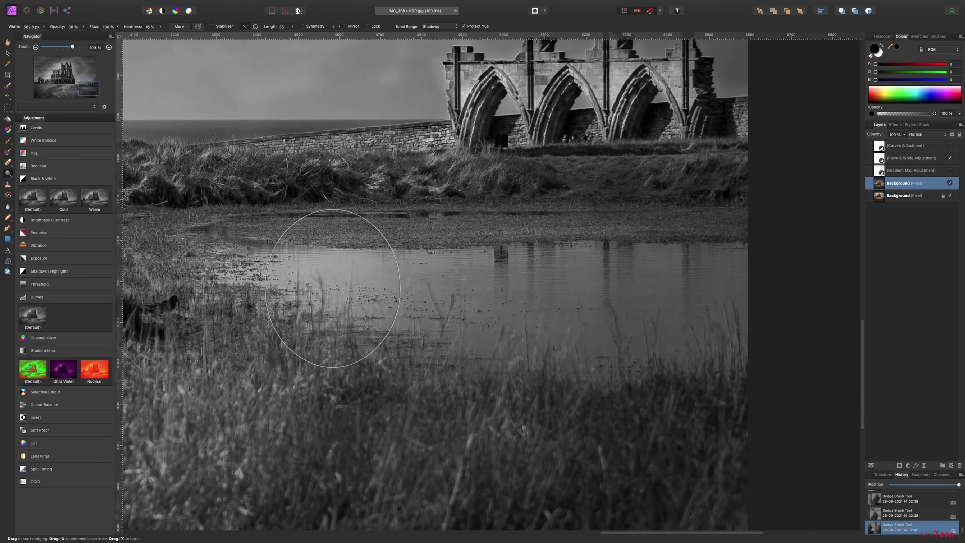
{"action": "key", "text": "bracketright"}
{"action": "left_click_drag", "start_coordinate": [438, 289], "coordinate": [819, 263]}
{"action": "mouse_move", "coordinate": [482, 291]}
{"action": "left_mouse_down"}
{"action": "mouse_move", "coordinate": [228, 290]}
{"action": "mouse_move", "coordinate": [658, 316]}
{"action": "mouse_move", "coordinate": [595, 321]}
{"action": "left_mouse_up"}
Compare the whole photo before and after dodging and burning by hiding and reshowing the retouched Background layer.
{"action": "scroll", "coordinate": [596, 321], "scroll_direction": "down", "scroll_amount": 10}
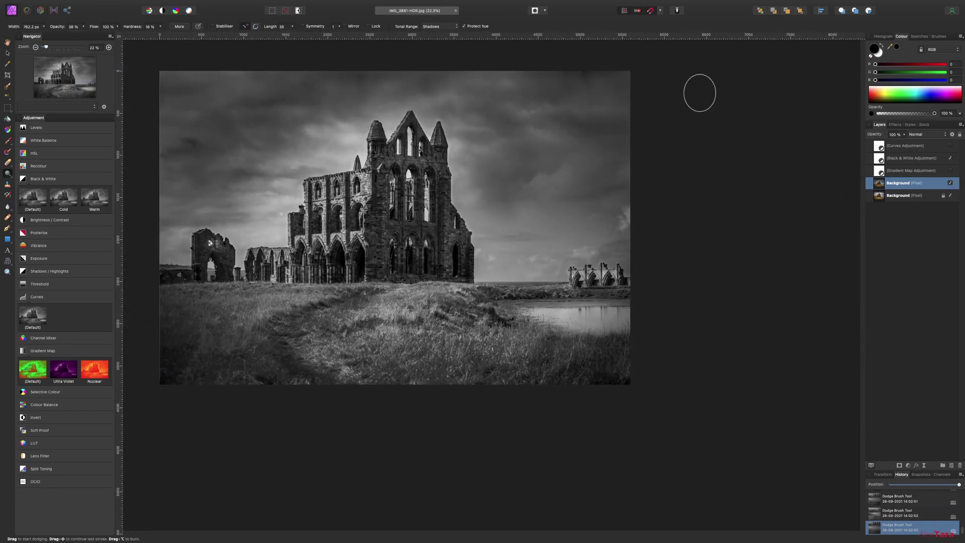
{"action": "left_click", "coordinate": [950, 183]}
{"action": "left_click", "coordinate": [950, 183]}
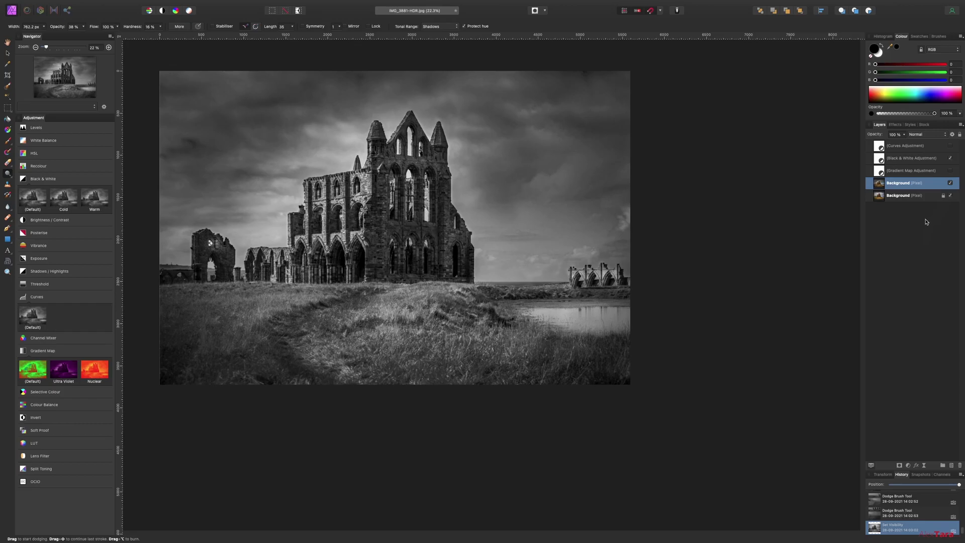
{"action": "mouse_move", "coordinate": [362, 217]}
{"action": "left_mouse_down"}
{"action": "mouse_move", "coordinate": [465, 244]}
{"action": "mouse_move", "coordinate": [427, 303]}
{"action": "left_mouse_up"}
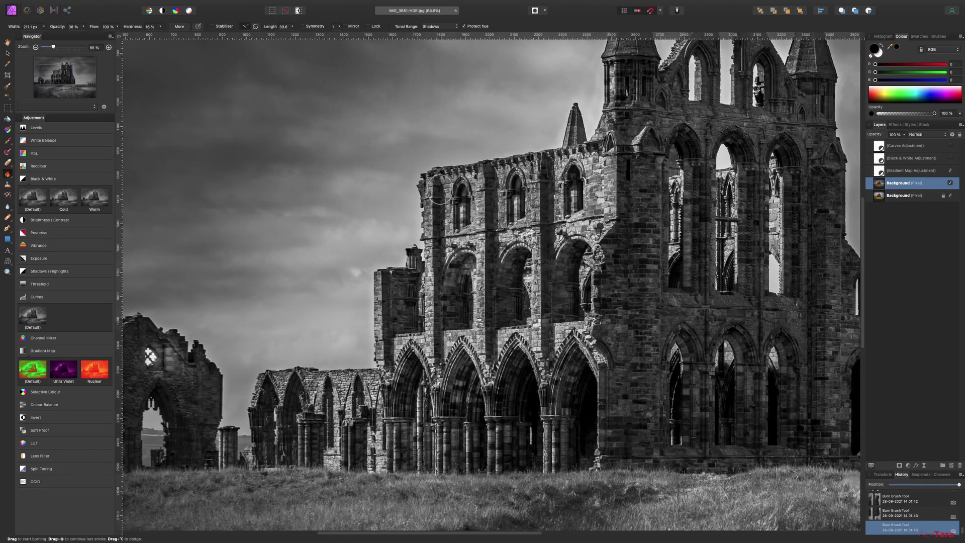
Burn the piers of the abbey's side wall, the corner tower and the wall band above the front facade's lower windows.
{"action": "left_click_drag", "start_coordinate": [442, 196], "coordinate": [435, 352]}
{"action": "left_click_drag", "start_coordinate": [545, 172], "coordinate": [546, 317]}
{"action": "left_click_drag", "start_coordinate": [630, 158], "coordinate": [633, 226]}
{"action": "left_click_drag", "start_coordinate": [613, 358], "coordinate": [677, 320]}
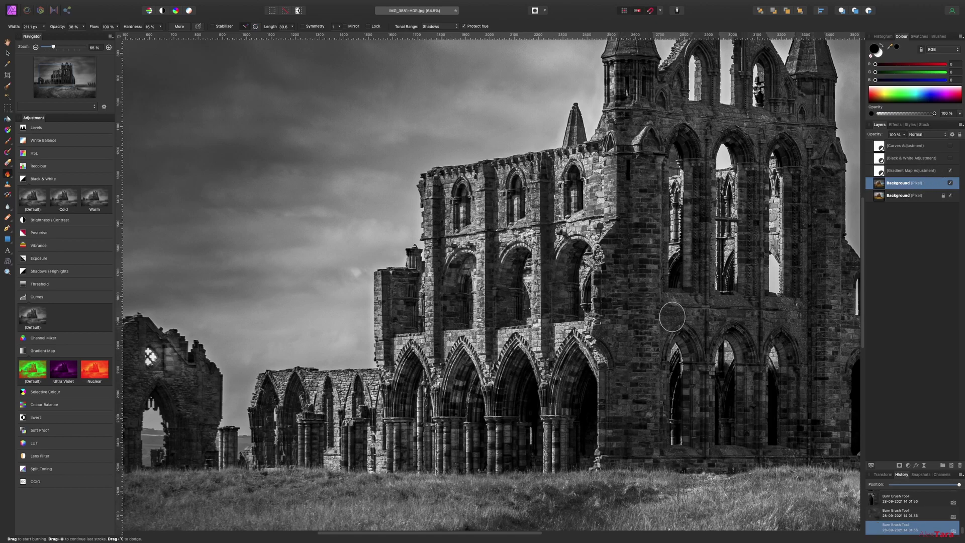
{"action": "mouse_move", "coordinate": [672, 317]}
{"action": "left_mouse_down"}
{"action": "mouse_move", "coordinate": [717, 316]}
{"action": "mouse_move", "coordinate": [824, 351]}
{"action": "left_mouse_up"}
{"action": "left_click", "coordinate": [686, 304]}
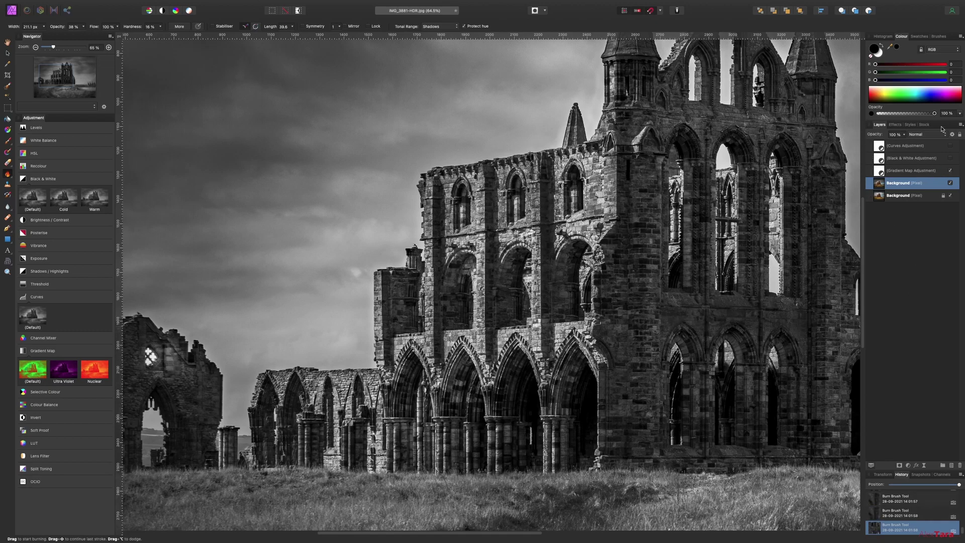
Hide the Gradient Map adjustment, show the Black & White adjustment, and toggle the retouched Background layer to compare the edits.
{"action": "left_click", "coordinate": [950, 173]}
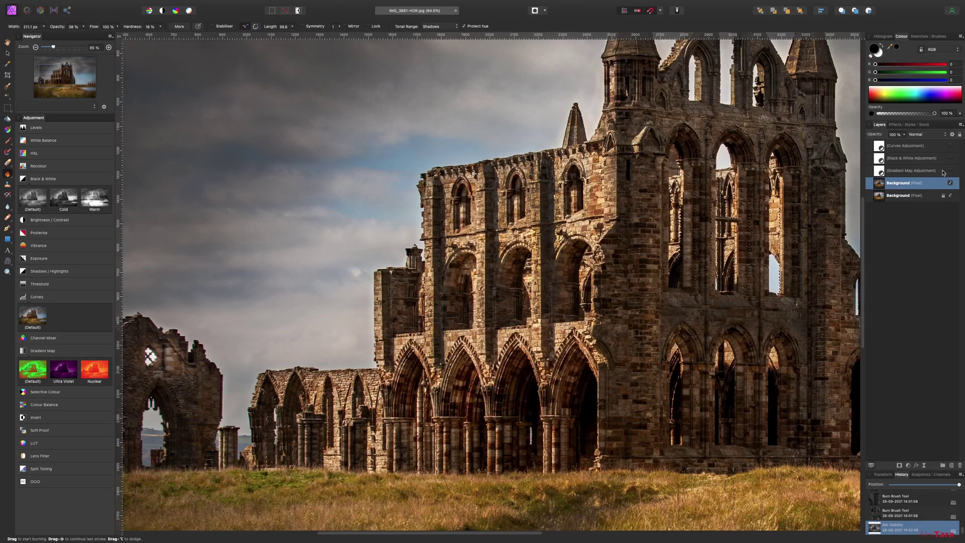
{"action": "left_click", "coordinate": [950, 159]}
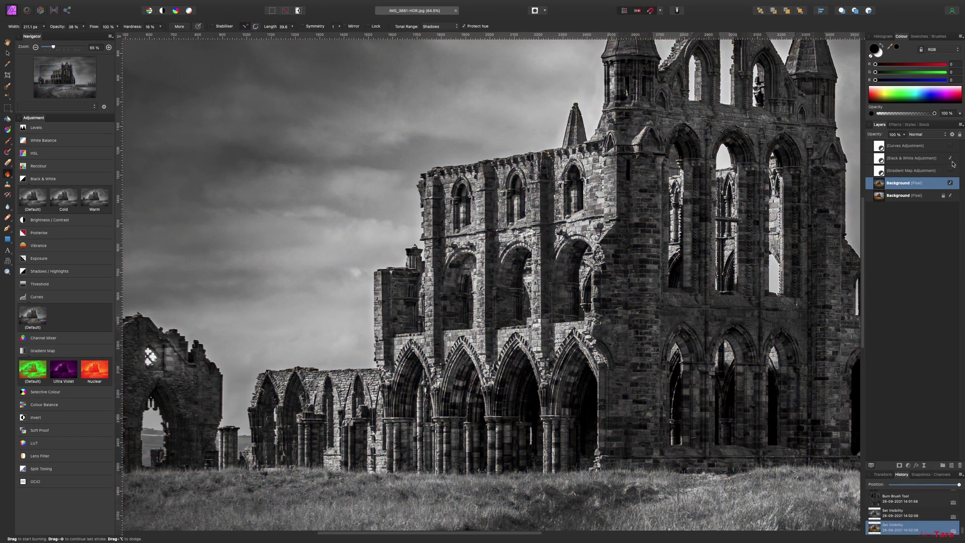
{"action": "left_click", "coordinate": [951, 183]}
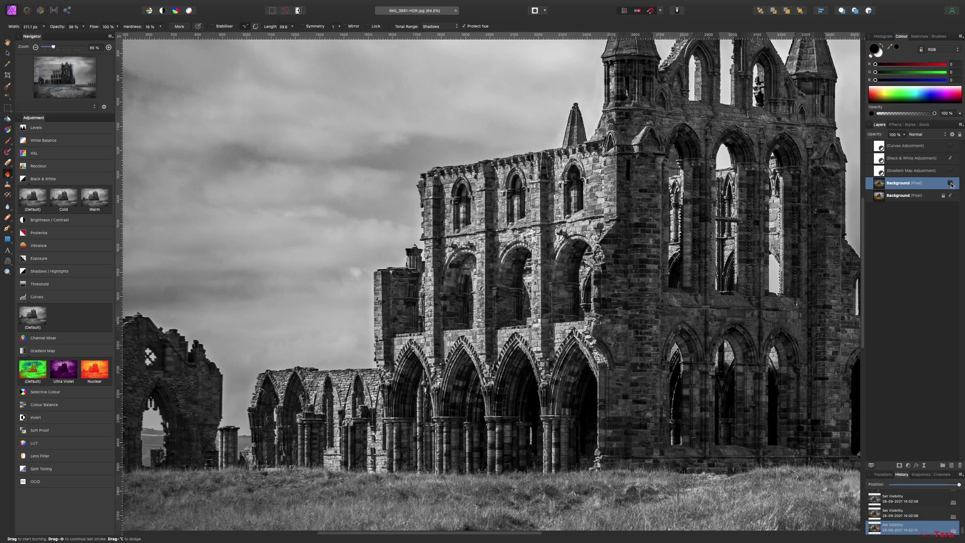
{"action": "left_click", "coordinate": [950, 184]}
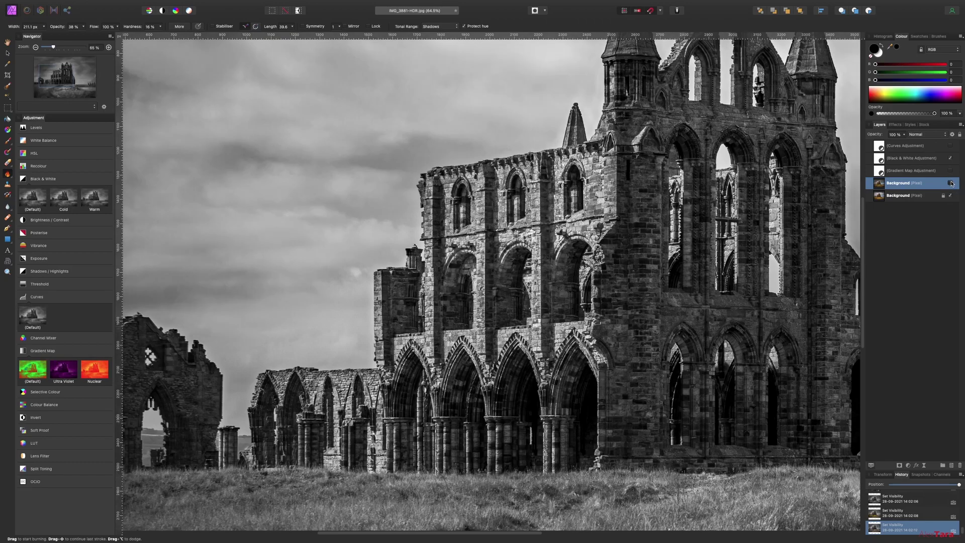
{"action": "left_click", "coordinate": [951, 183]}
{"action": "left_click", "coordinate": [951, 183]}
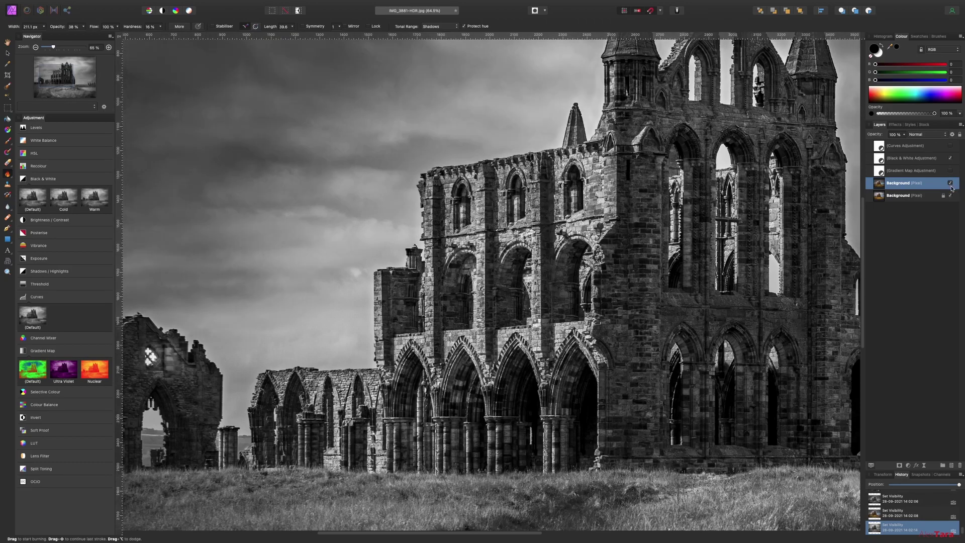
Dodge the stonework of the distant arched ruin beyond the pond with the Dodge Brush at a reduced brush size.
{"action": "scroll", "coordinate": [402, 333], "scroll_direction": "down", "scroll_amount": 5}
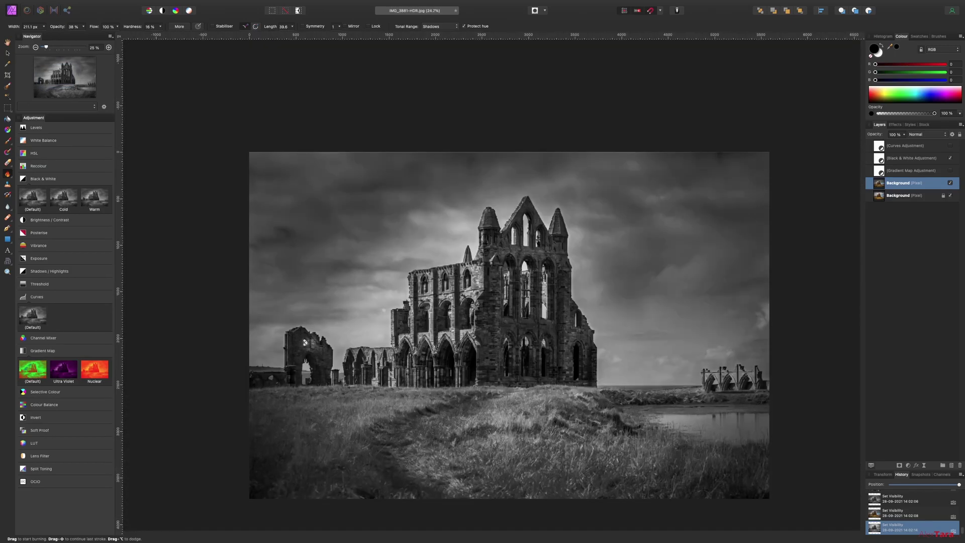
{"action": "left_click", "coordinate": [6, 175]}
{"action": "scroll", "coordinate": [725, 365], "scroll_direction": "up", "scroll_amount": 6}
{"action": "mouse_move", "coordinate": [718, 302]}
{"action": "left_mouse_down"}
{"action": "mouse_move", "coordinate": [527, 290]}
{"action": "mouse_move", "coordinate": [458, 203]}
{"action": "left_mouse_up"}
{"action": "left_click_drag", "start_coordinate": [550, 259], "coordinate": [558, 285]}
{"action": "key", "text": "bracketleft"}
{"action": "key", "text": "bracketleft"}
{"action": "key", "text": "bracketleft"}
{"action": "key", "text": "bracketleft"}
{"action": "left_click_drag", "start_coordinate": [560, 280], "coordinate": [560, 284]}
{"action": "mouse_move", "coordinate": [480, 270]}
{"action": "left_mouse_down"}
{"action": "mouse_move", "coordinate": [479, 290]}
{"action": "mouse_move", "coordinate": [447, 247]}
{"action": "mouse_move", "coordinate": [415, 264]}
{"action": "mouse_move", "coordinate": [410, 292]}
{"action": "left_mouse_up"}
{"action": "mouse_move", "coordinate": [409, 287]}
{"action": "left_mouse_down"}
{"action": "mouse_move", "coordinate": [409, 295]}
{"action": "mouse_move", "coordinate": [406, 271]}
{"action": "left_mouse_up"}
{"action": "mouse_move", "coordinate": [387, 237]}
{"action": "left_mouse_down"}
{"action": "mouse_move", "coordinate": [395, 279]}
{"action": "mouse_move", "coordinate": [414, 298]}
{"action": "mouse_move", "coordinate": [424, 254]}
{"action": "left_mouse_up"}
{"action": "left_click", "coordinate": [424, 255]}
{"action": "left_click", "coordinate": [438, 249]}
Enlarge the dodge brush to about 782 px and brighten the pond's water.
{"action": "mouse_move", "coordinate": [484, 377]}
{"action": "left_mouse_down"}
{"action": "mouse_move", "coordinate": [406, 229]}
{"action": "mouse_move", "coordinate": [586, 242]}
{"action": "mouse_move", "coordinate": [528, 241]}
{"action": "left_mouse_up"}
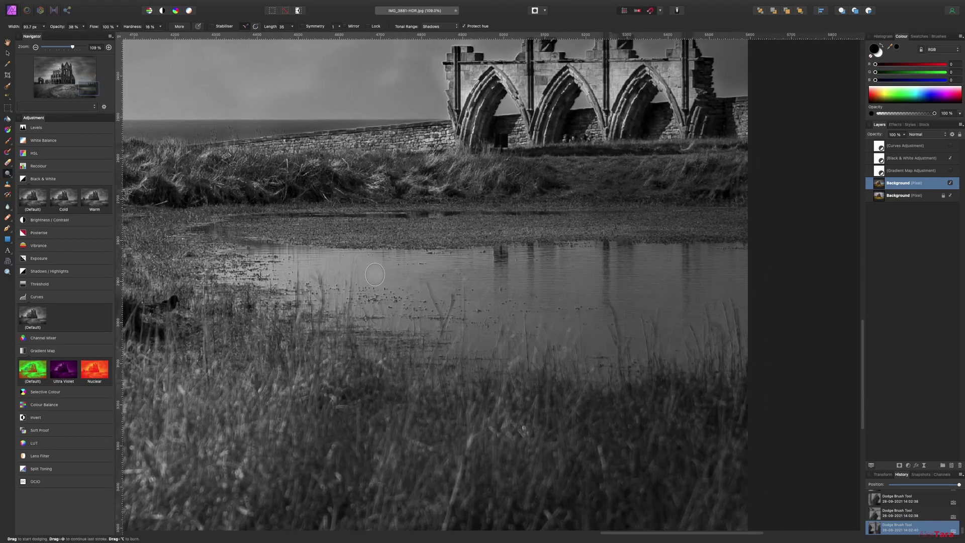
{"action": "key", "text": "]"}
{"action": "key", "text": "]"}
{"action": "key", "text": "]"}
{"action": "key", "text": "]"}
{"action": "key", "text": "]"}
{"action": "key", "text": "]"}
{"action": "key", "text": "]"}
{"action": "key", "text": "]"}
{"action": "key", "text": "]"}
{"action": "key", "text": "]"}
{"action": "key", "text": "]"}
{"action": "key", "text": "]"}
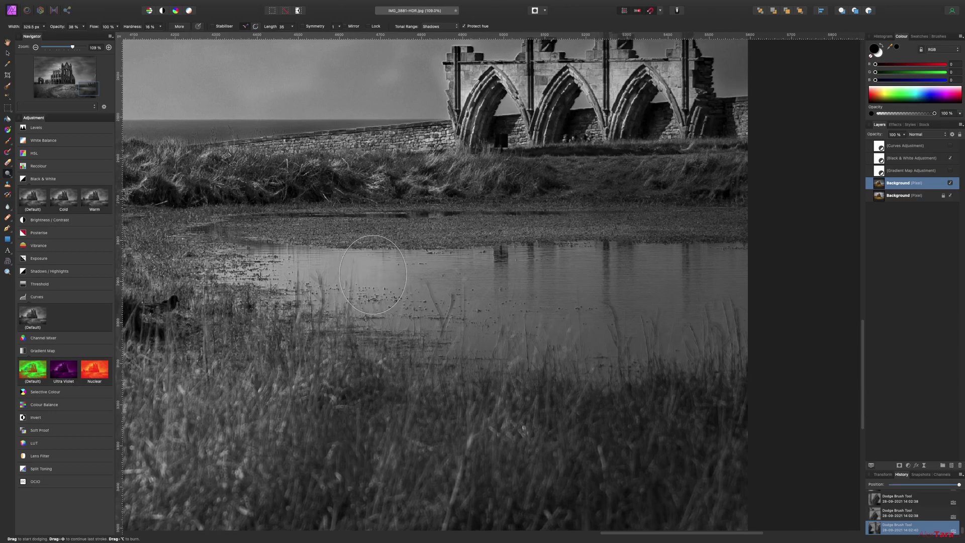
{"action": "key", "text": "]"}
{"action": "key", "text": "]"}
{"action": "left_click", "coordinate": [619, 283]}
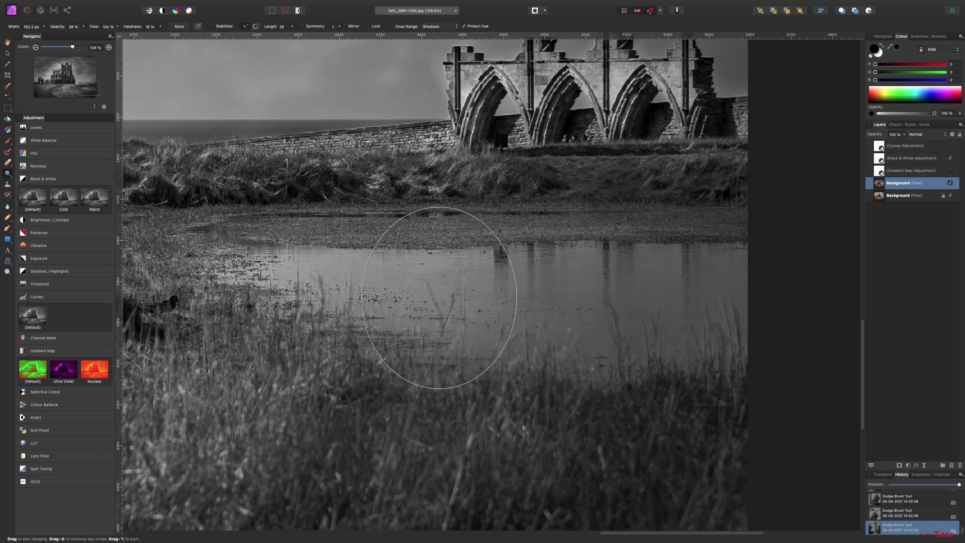
{"action": "mouse_move", "coordinate": [377, 294]}
{"action": "left_mouse_down"}
{"action": "mouse_move", "coordinate": [802, 259]}
{"action": "mouse_move", "coordinate": [603, 291]}
{"action": "mouse_move", "coordinate": [754, 276]}
{"action": "mouse_move", "coordinate": [549, 286]}
{"action": "mouse_move", "coordinate": [226, 269]}
{"action": "mouse_move", "coordinate": [581, 275]}
{"action": "mouse_move", "coordinate": [750, 324]}
{"action": "mouse_move", "coordinate": [400, 307]}
{"action": "left_mouse_up"}
Compare the whole photo with and without the dodging and burning by hiding and reshowing the retouched Background layer.
{"action": "scroll", "coordinate": [599, 323], "scroll_direction": "down", "scroll_amount": 10}
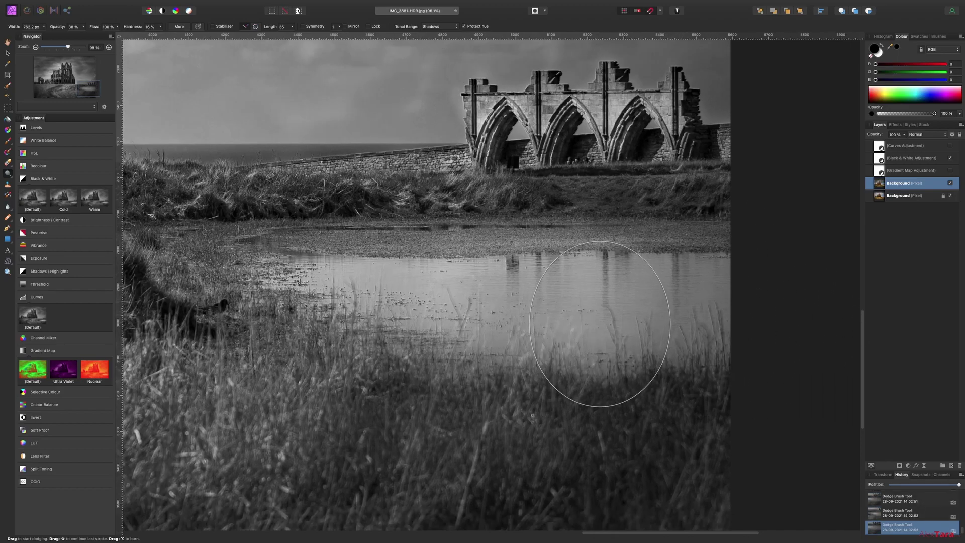
{"action": "scroll", "coordinate": [599, 323], "scroll_direction": "down", "scroll_amount": 1}
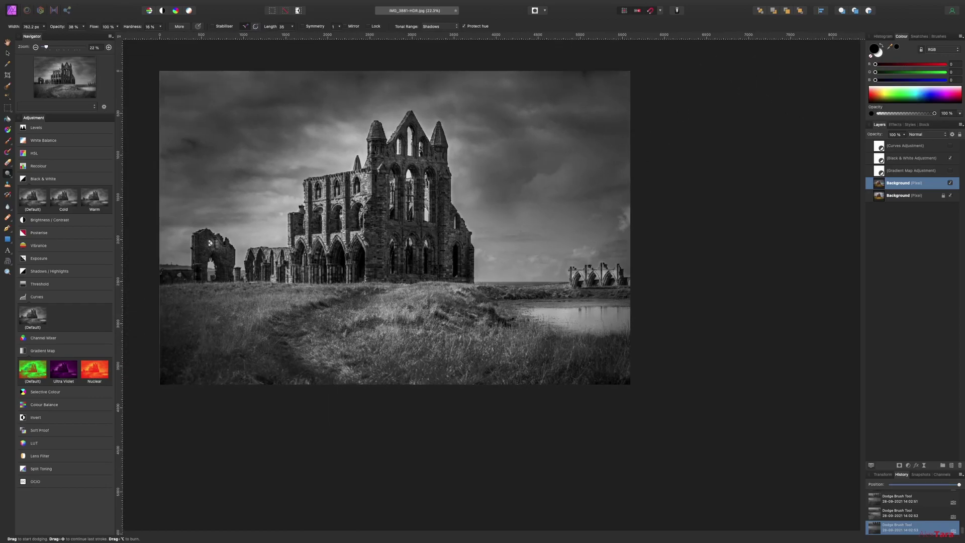
{"action": "left_click", "coordinate": [951, 184]}
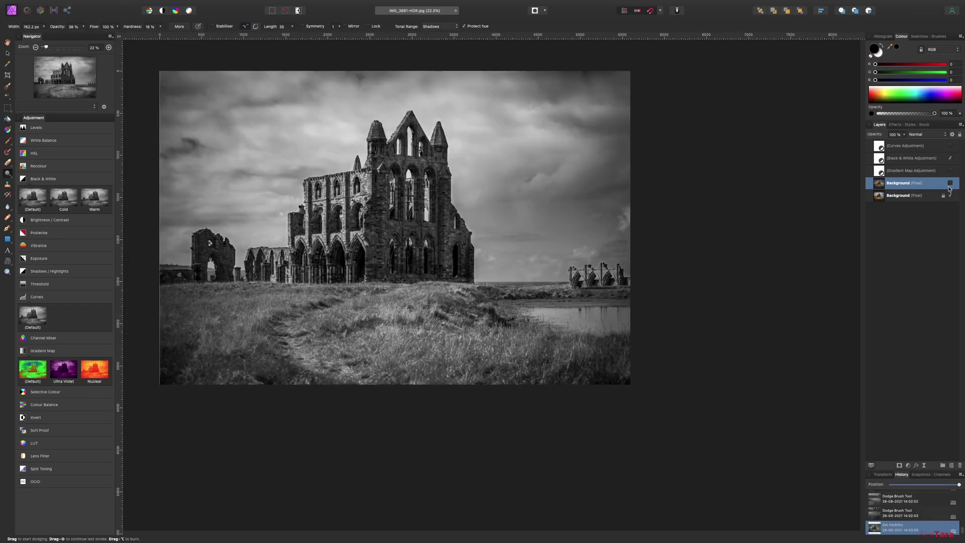
{"action": "left_click", "coordinate": [951, 184]}
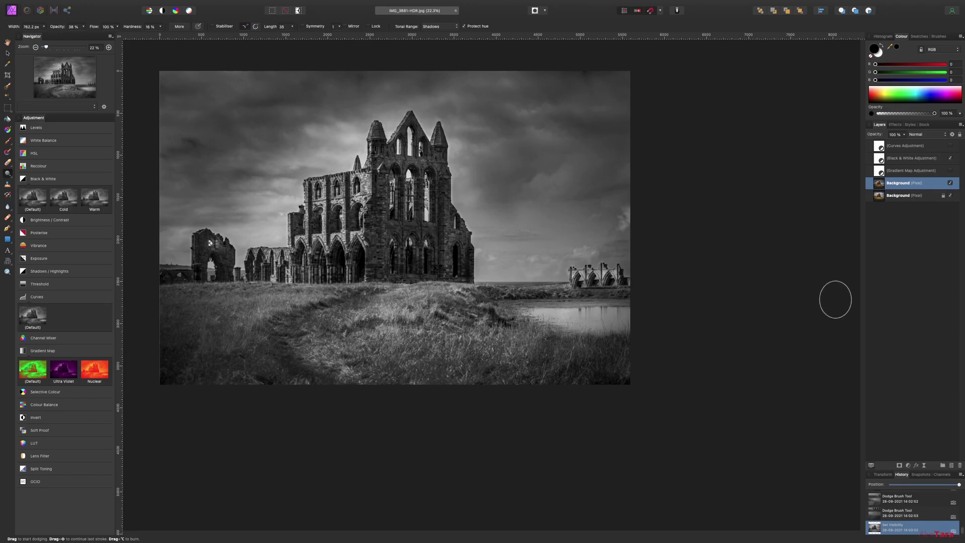
{"action": "mouse_move", "coordinate": [352, 213]}
{"action": "left_mouse_down"}
{"action": "mouse_move", "coordinate": [588, 308]}
{"action": "mouse_move", "coordinate": [425, 294]}
{"action": "left_mouse_up"}
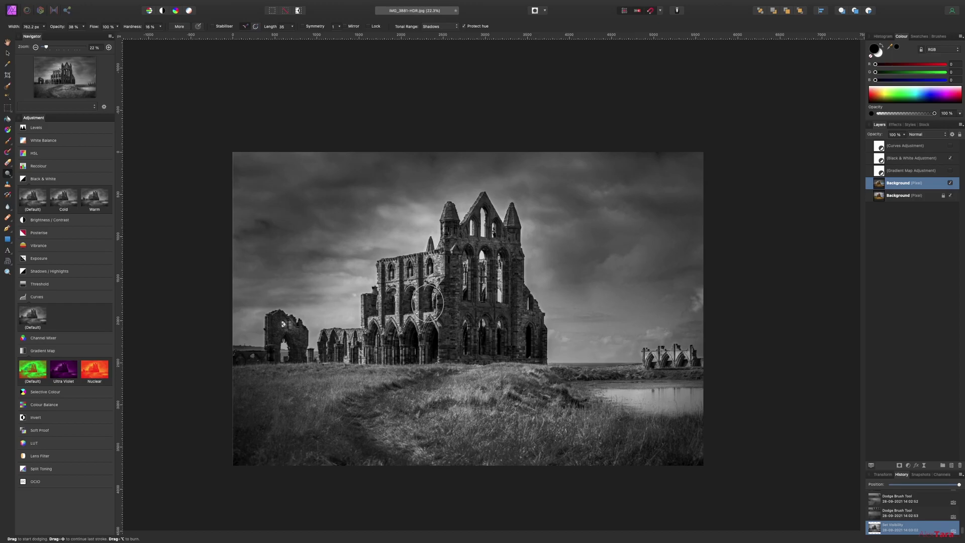